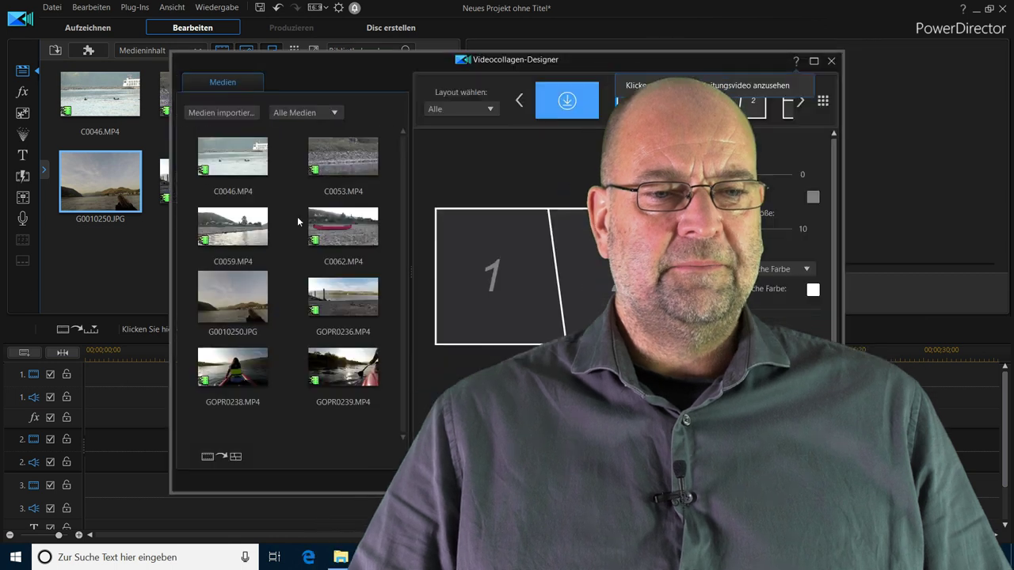
Step: Maximize the Videocollagen-Designer and view the downloadable collage templates on DirectorZone, closing that page again
click(814, 62)
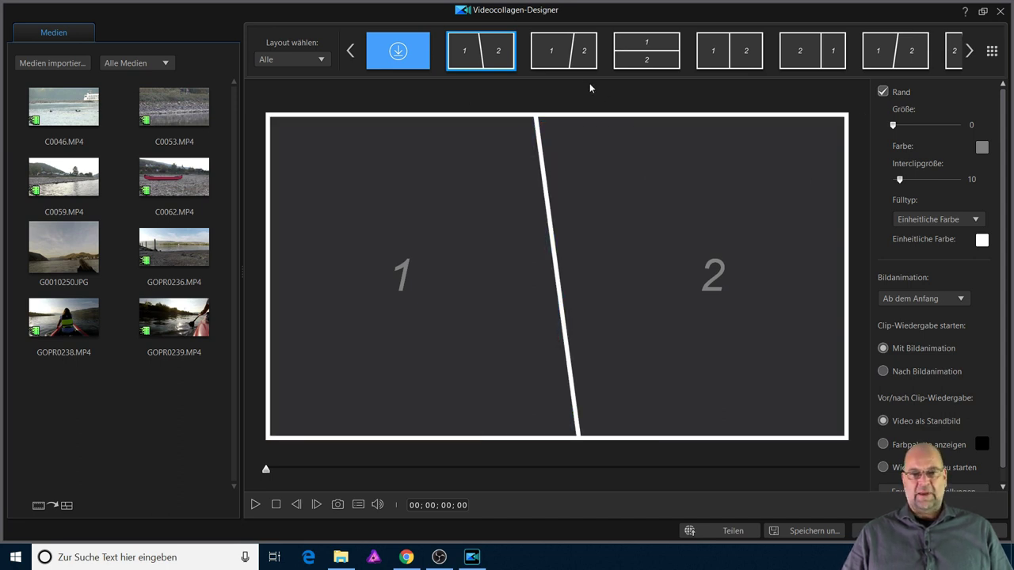
click(399, 59)
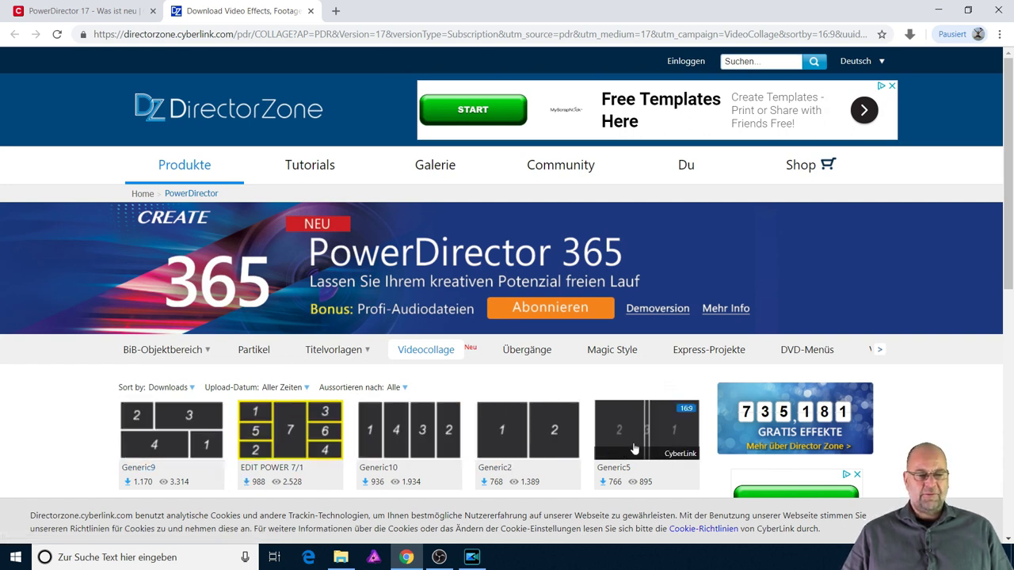
click(311, 11)
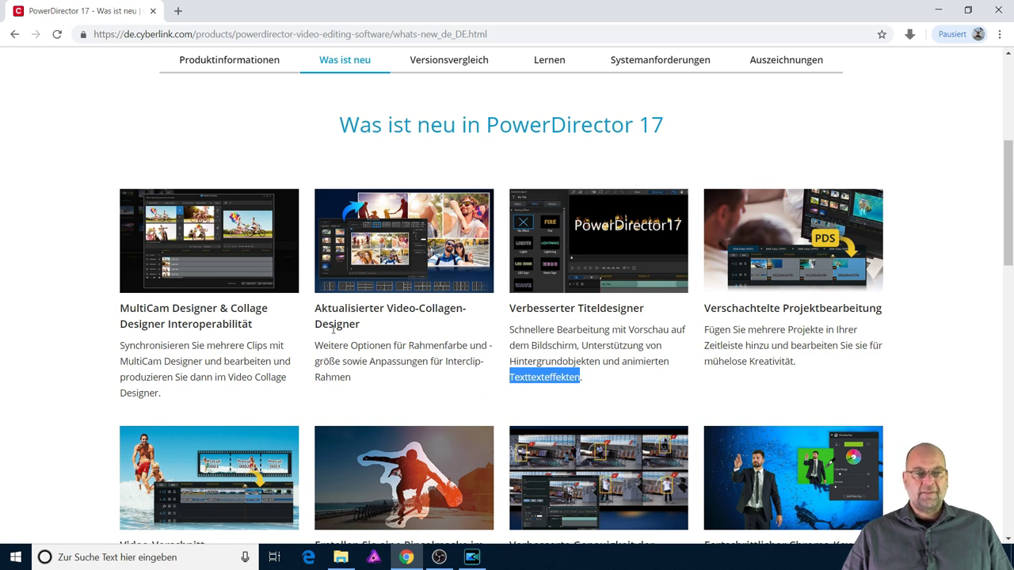
Step: Highlight the "Aktualisierter Video-Collagen-Designer" heading on the What's New page and switch back to PowerDirector
drag(316, 308, 388, 328)
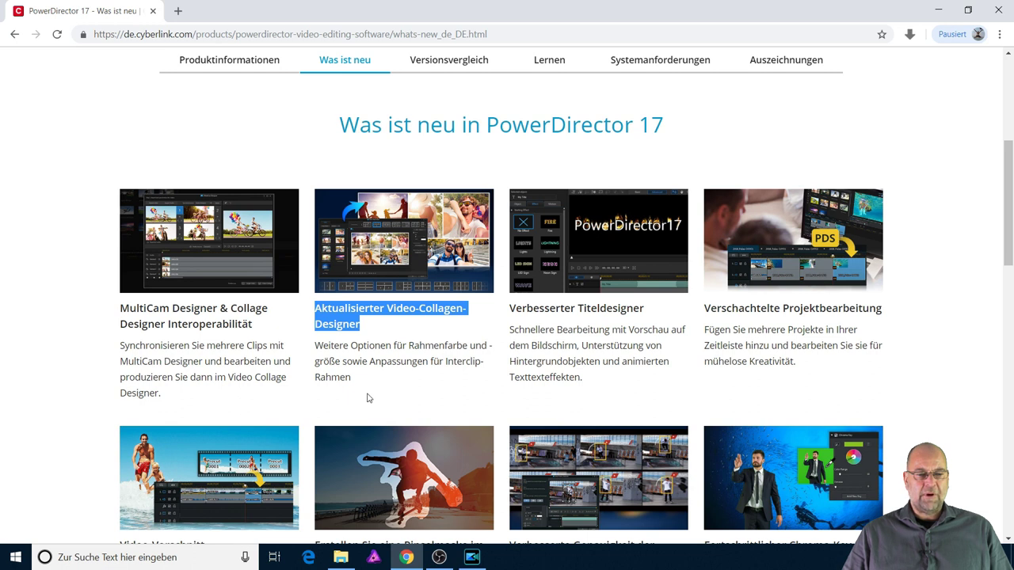
click(472, 556)
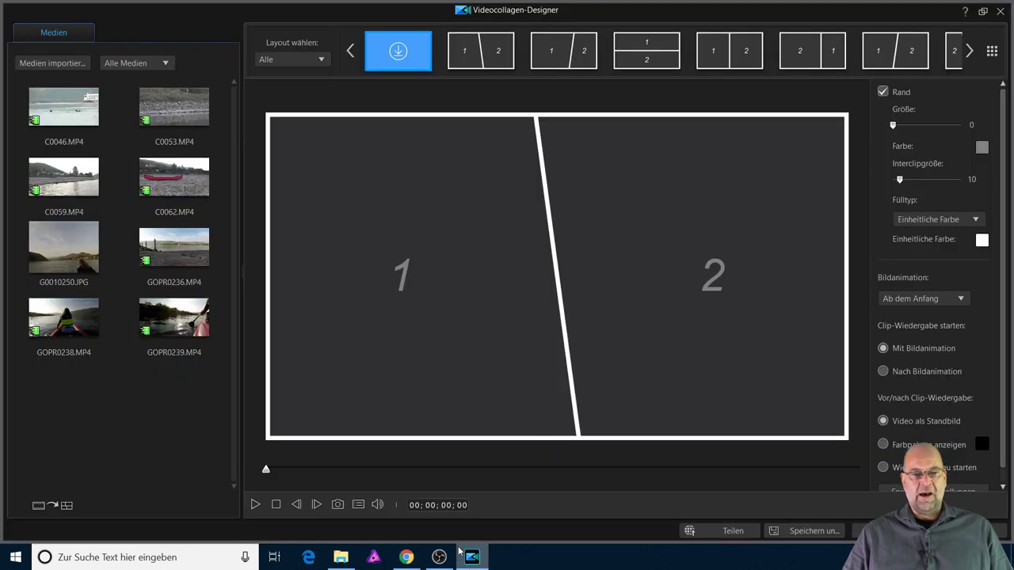
Step: Try out the collage layouts and choose the three-field one with slanted field 2 beside stacked fields 1 and 3
click(498, 66)
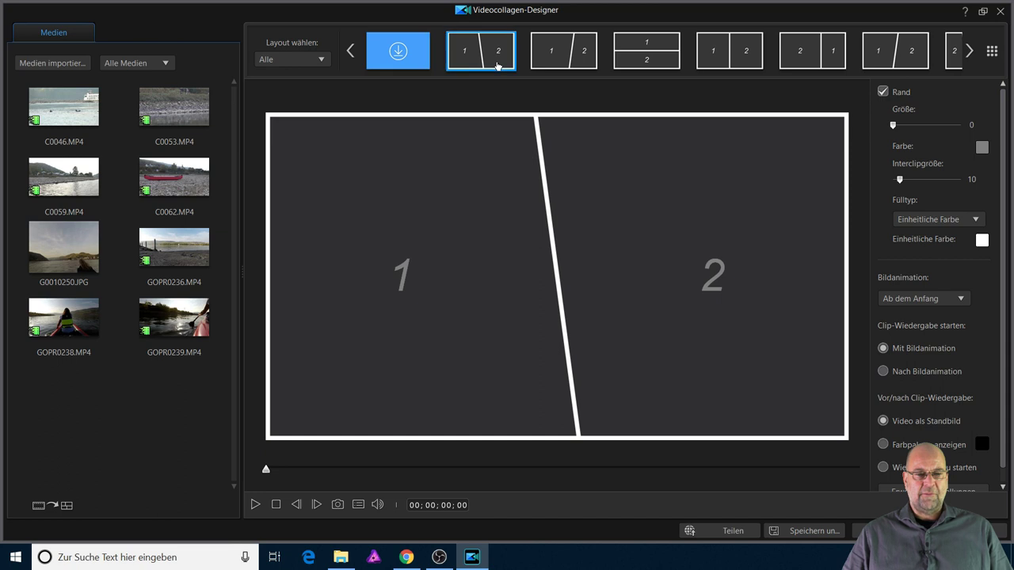
click(555, 63)
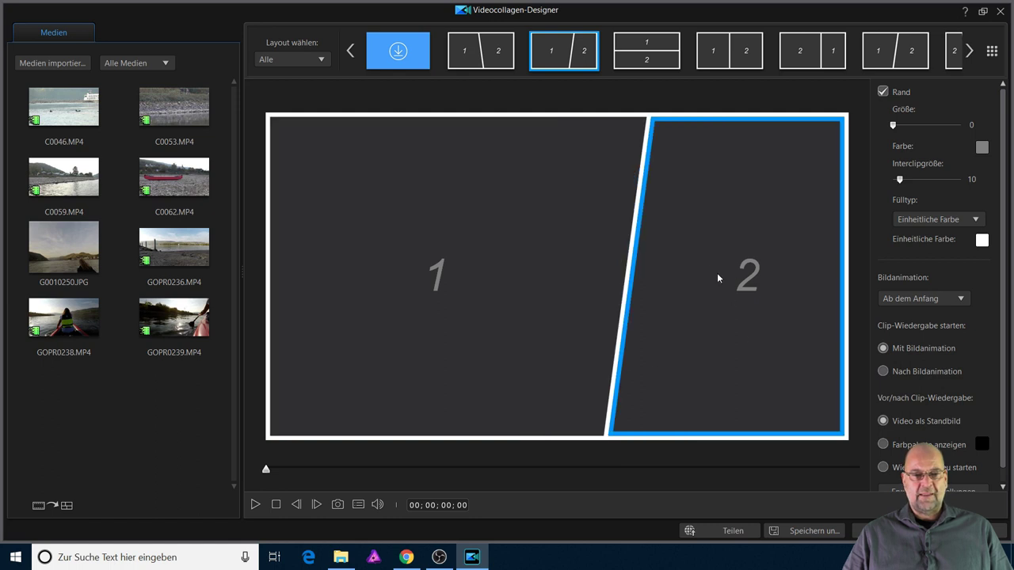
click(643, 63)
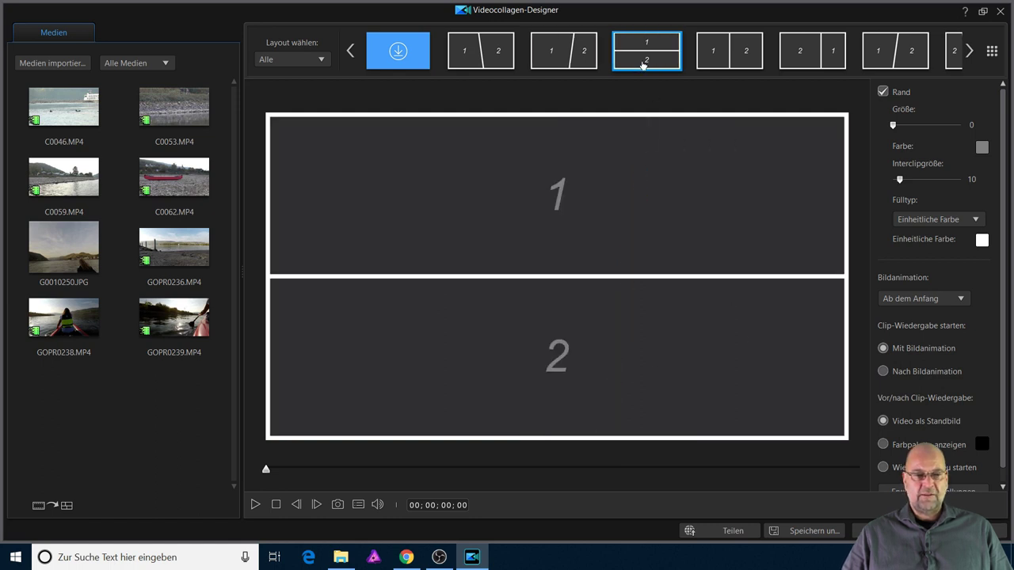
click(714, 67)
click(800, 63)
click(914, 68)
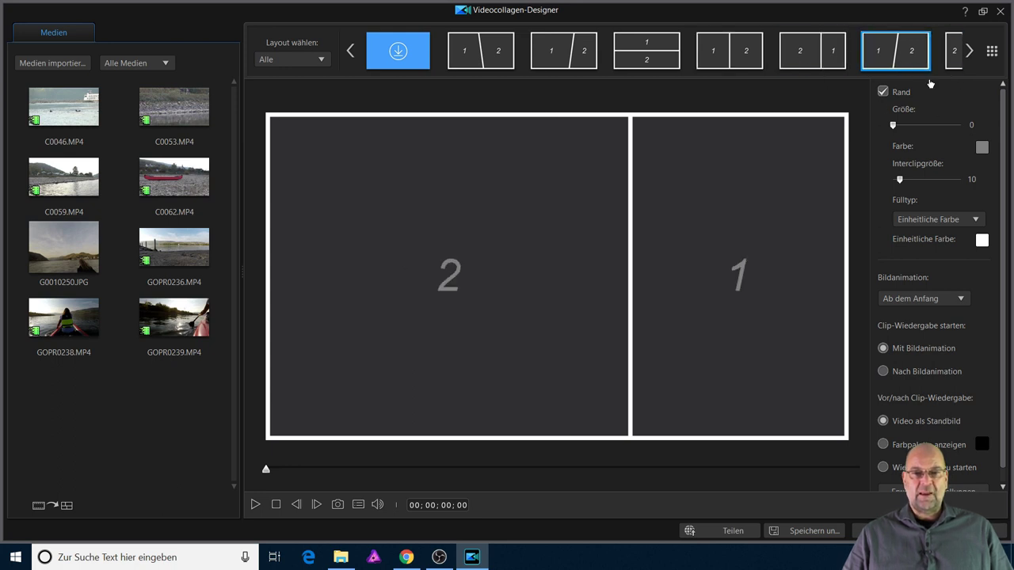
click(969, 52)
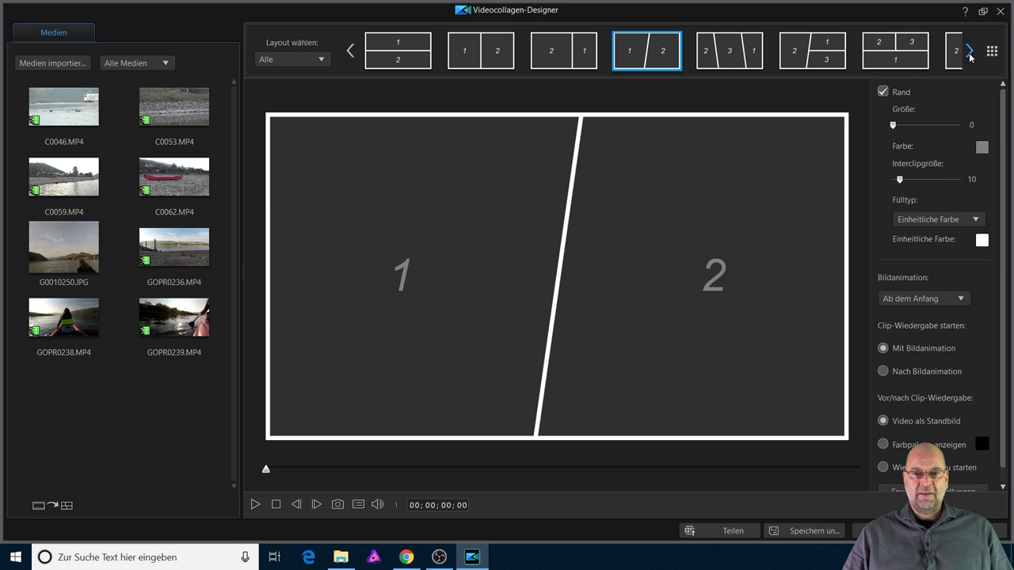
click(747, 63)
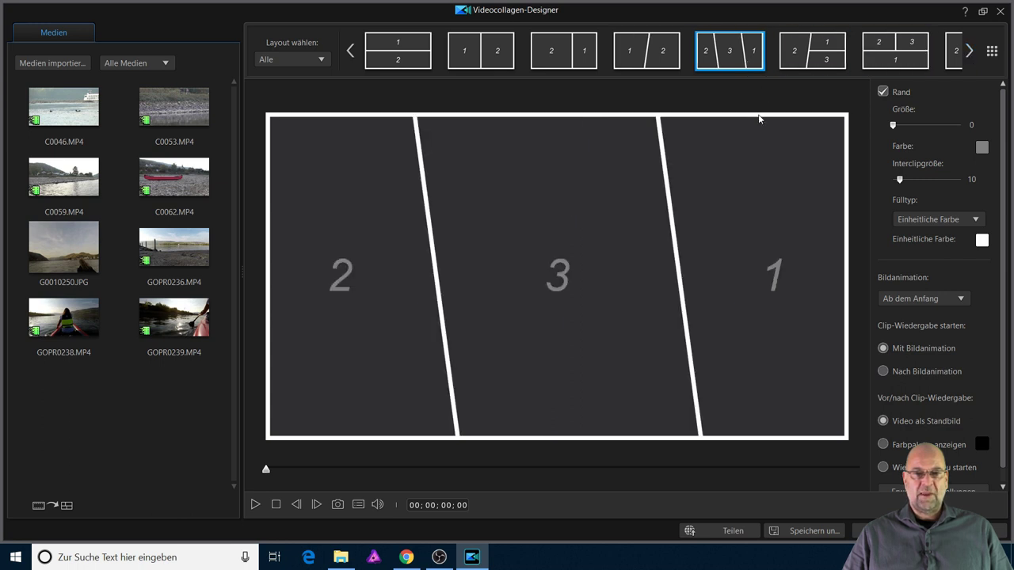
click(809, 65)
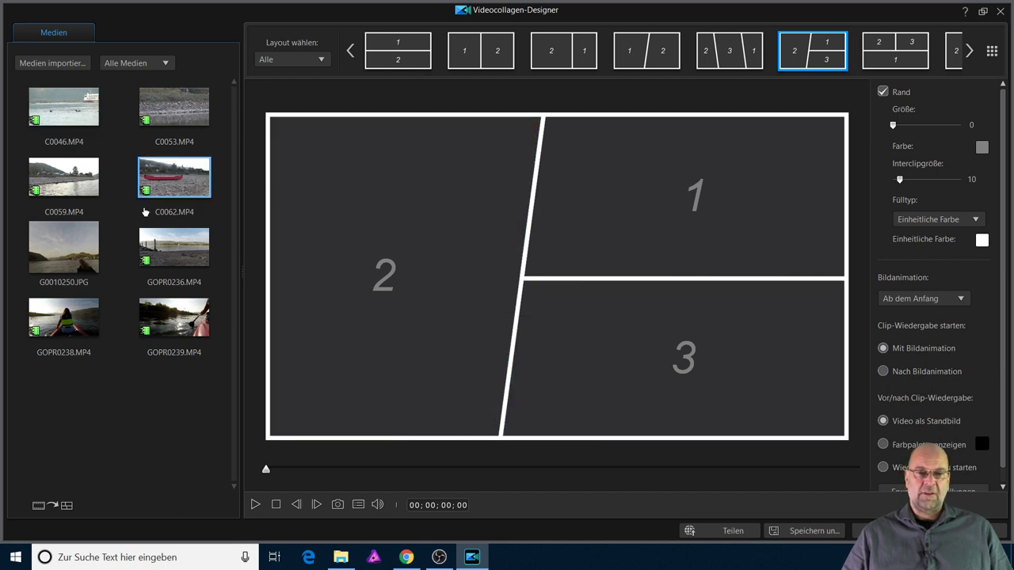
Step: Place C0046.MP4 in collage field 2 with its picture shifted slightly right, and place C0062.MP4 in field 1
drag(64, 107, 389, 365)
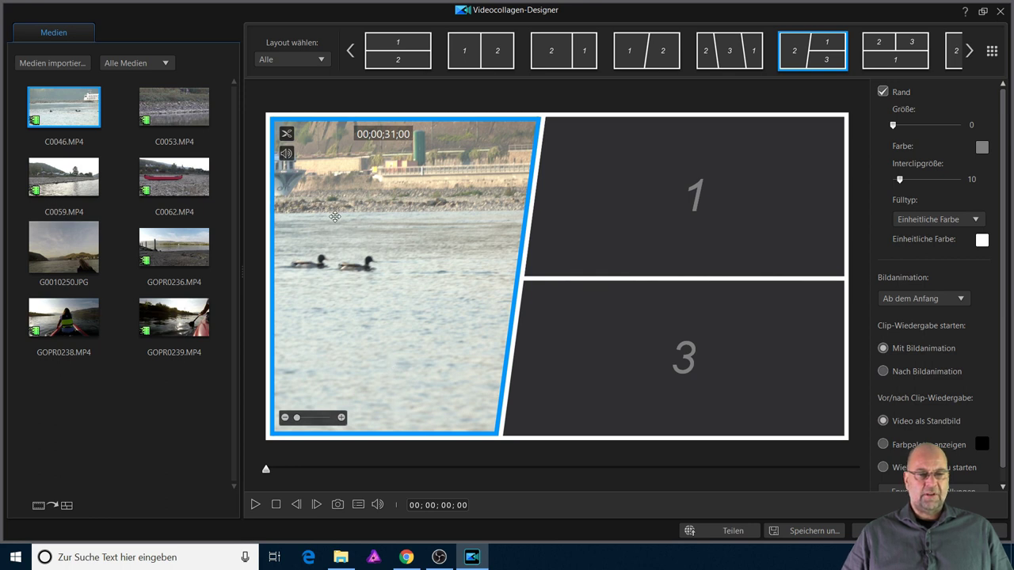
drag(402, 225, 358, 224)
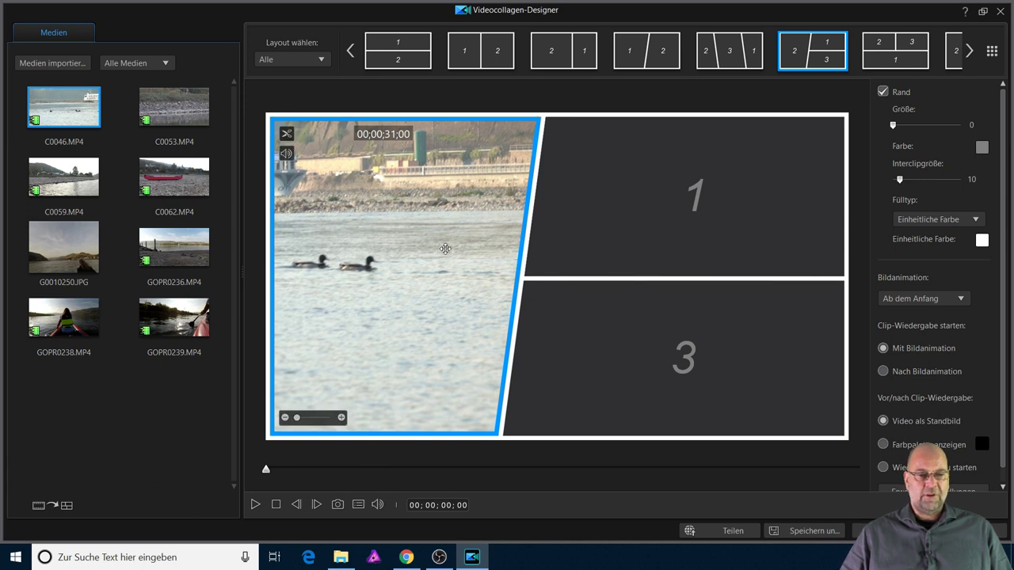
drag(422, 242, 441, 278)
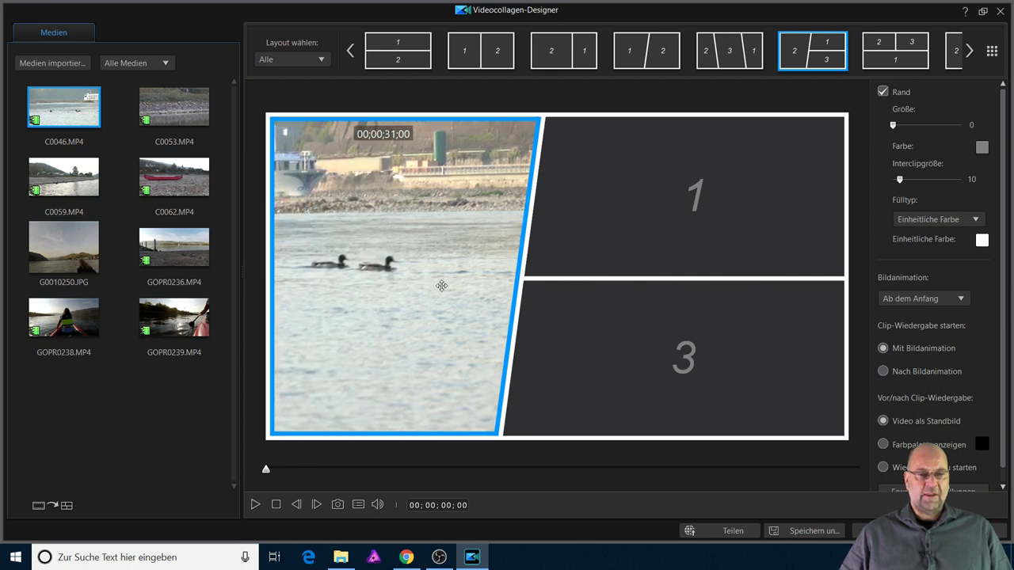
drag(190, 186, 647, 203)
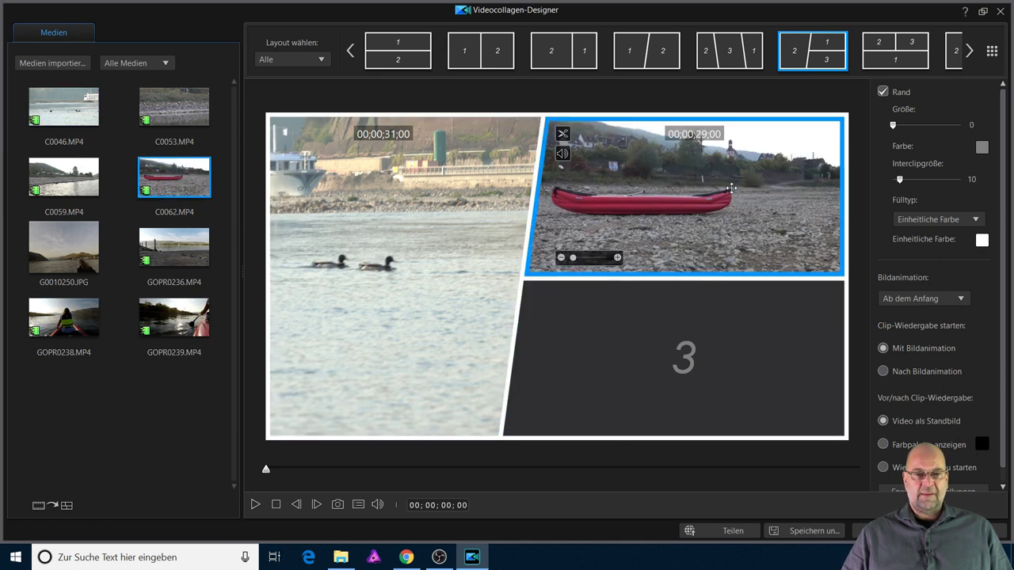
Step: Open clip C0062 in field 1 for trimming, preview it, and set its in position to 00;00;00;22
click(563, 135)
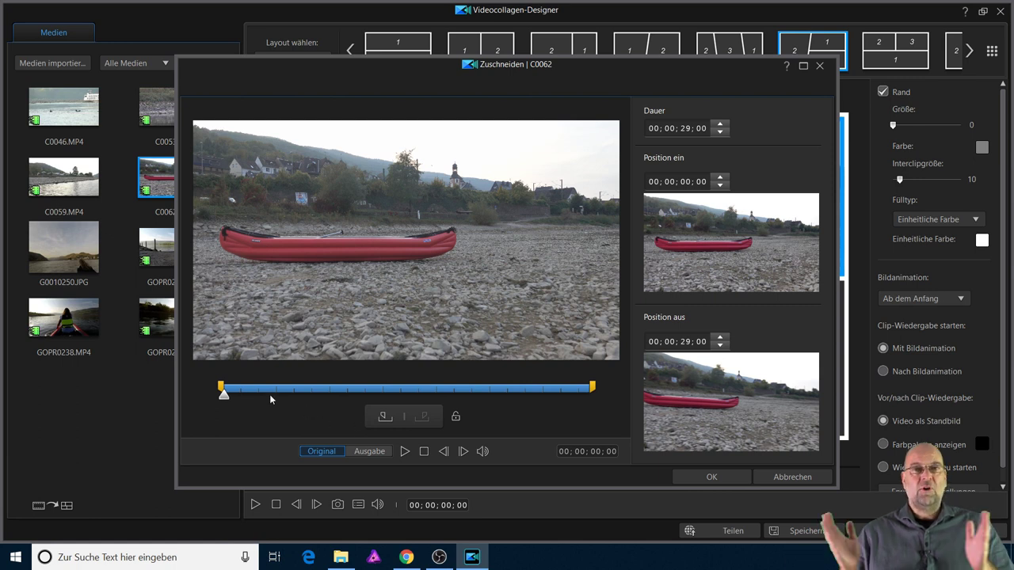
click(404, 450)
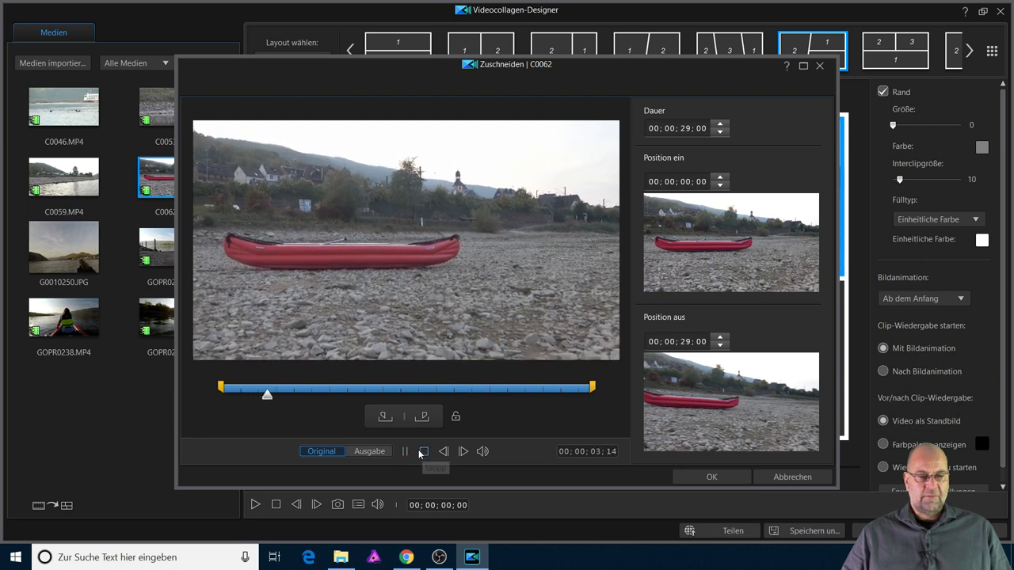
click(424, 450)
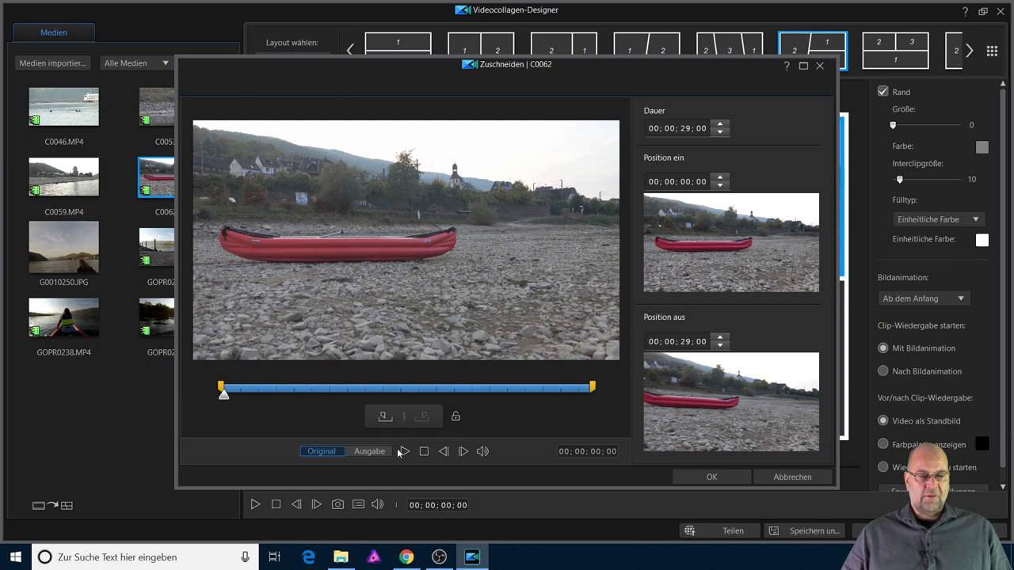
click(404, 451)
click(404, 451)
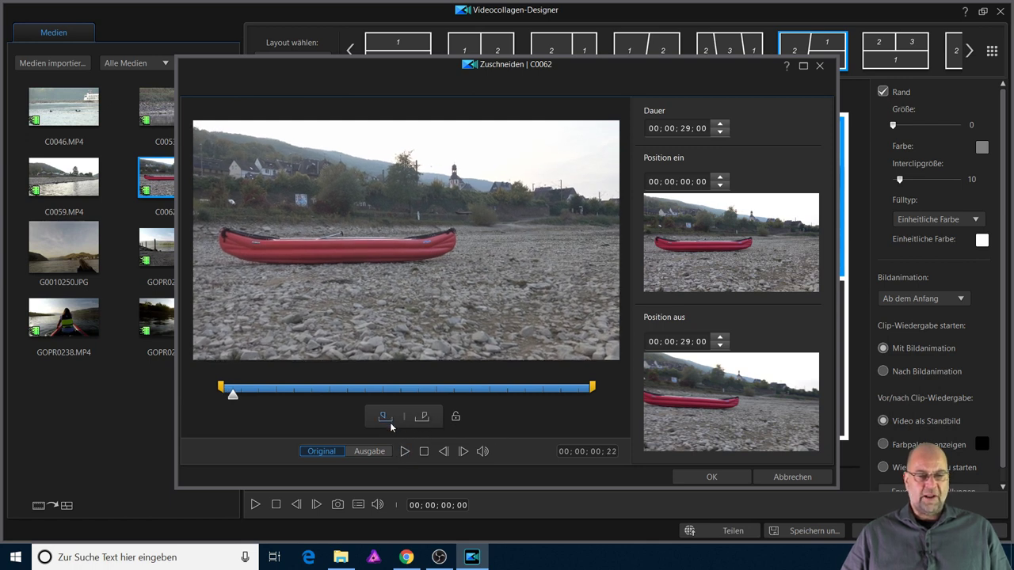
click(384, 417)
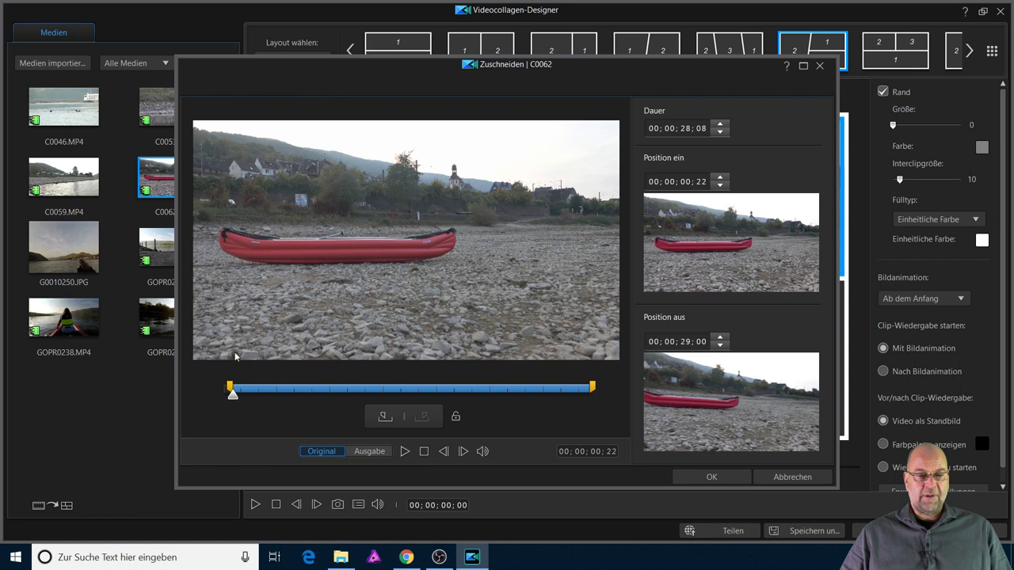
Step: Set clip C0062's out position to 00;00;10;00 and its in position to 00;00;00;00, and apply the trim
click(405, 452)
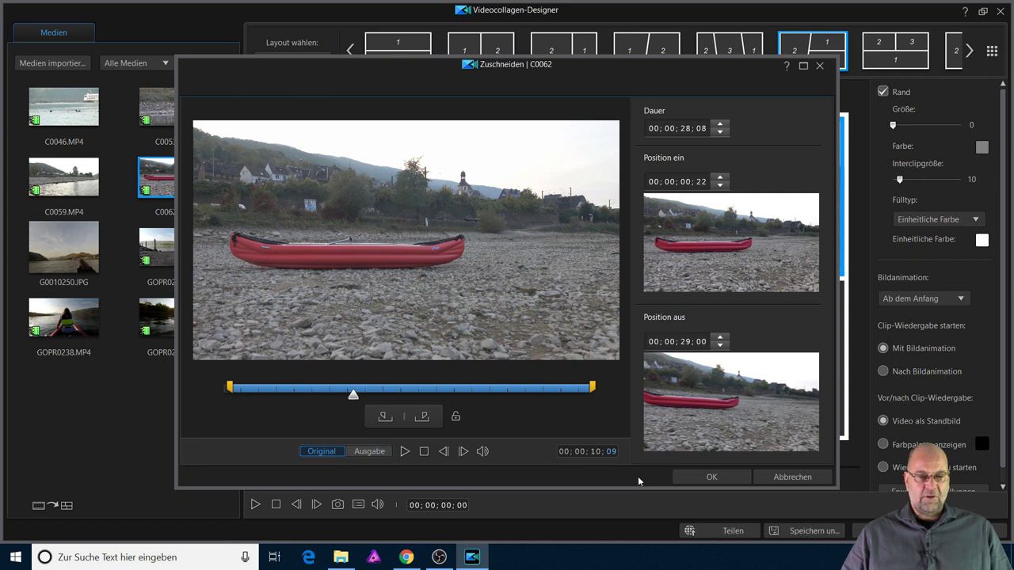
key(Left)
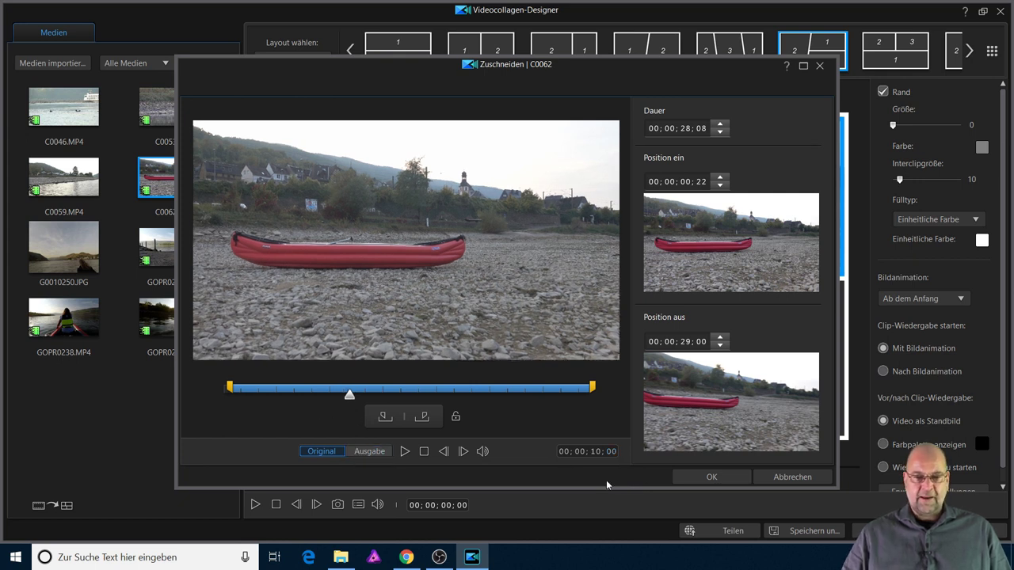
click(421, 418)
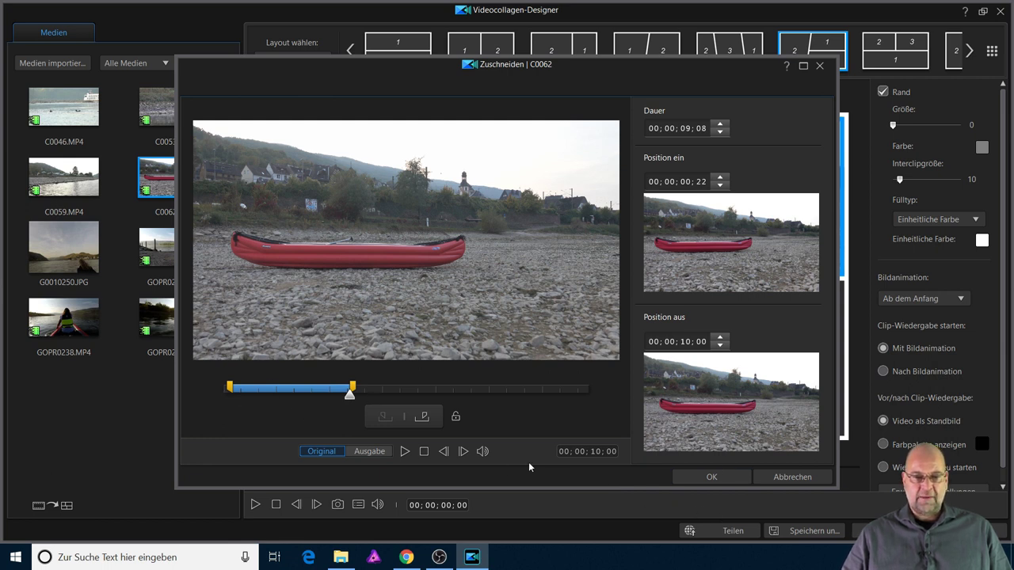
click(737, 478)
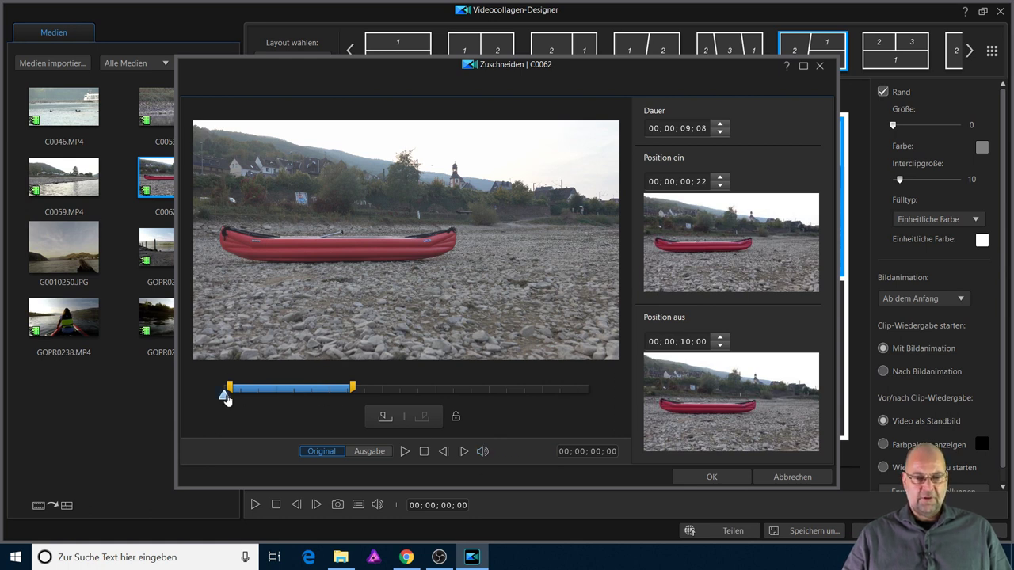
drag(229, 387, 220, 386)
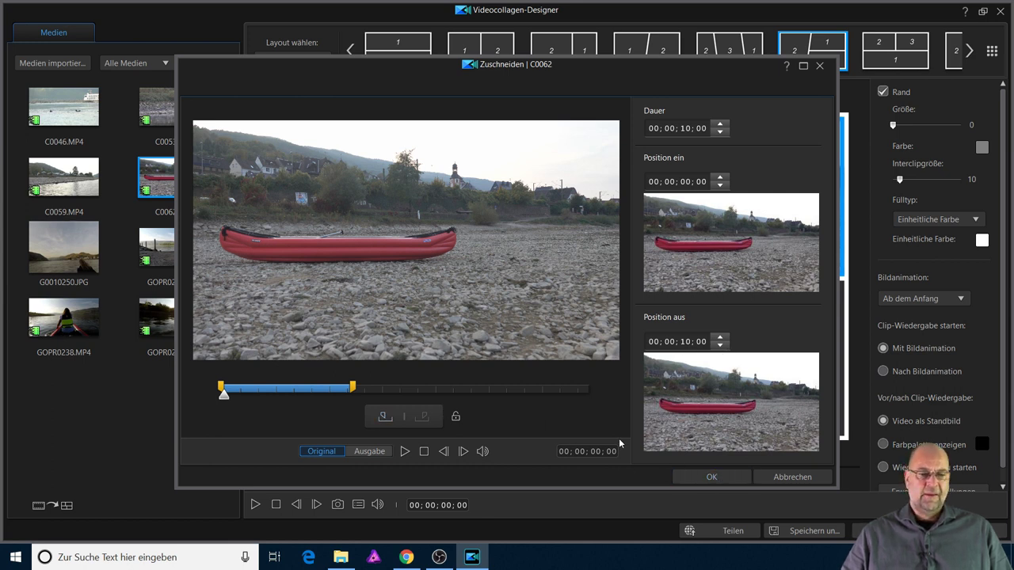
click(739, 479)
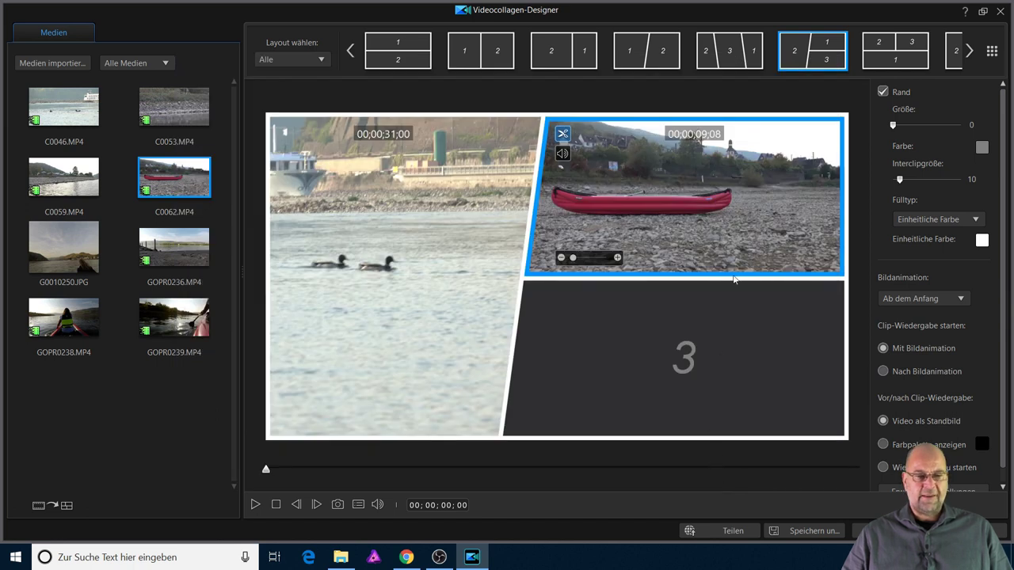
Step: Open clip C0046 in field 2 for trimming and set its in position to 00;00;00;13
click(447, 324)
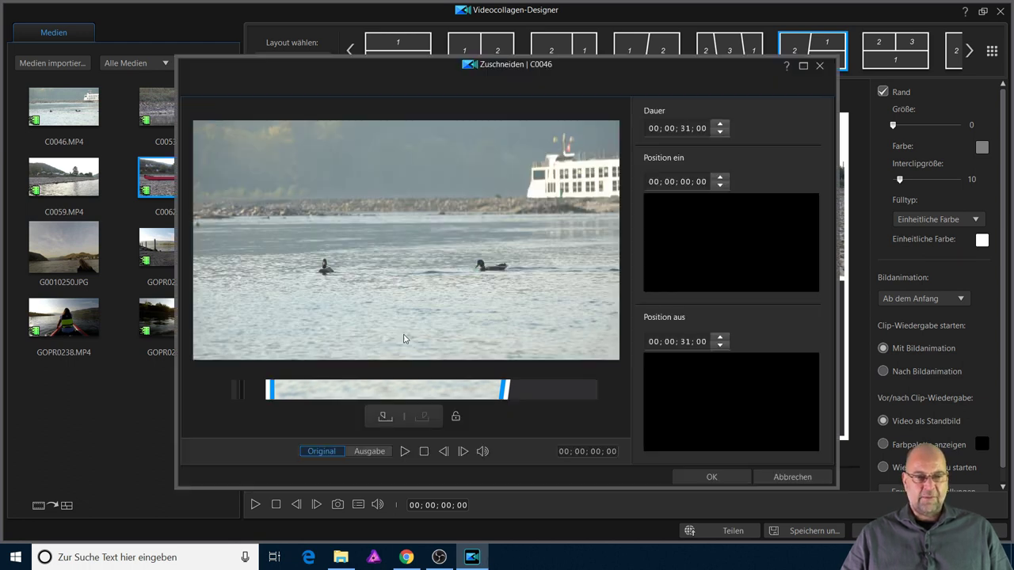
double_click(406, 336)
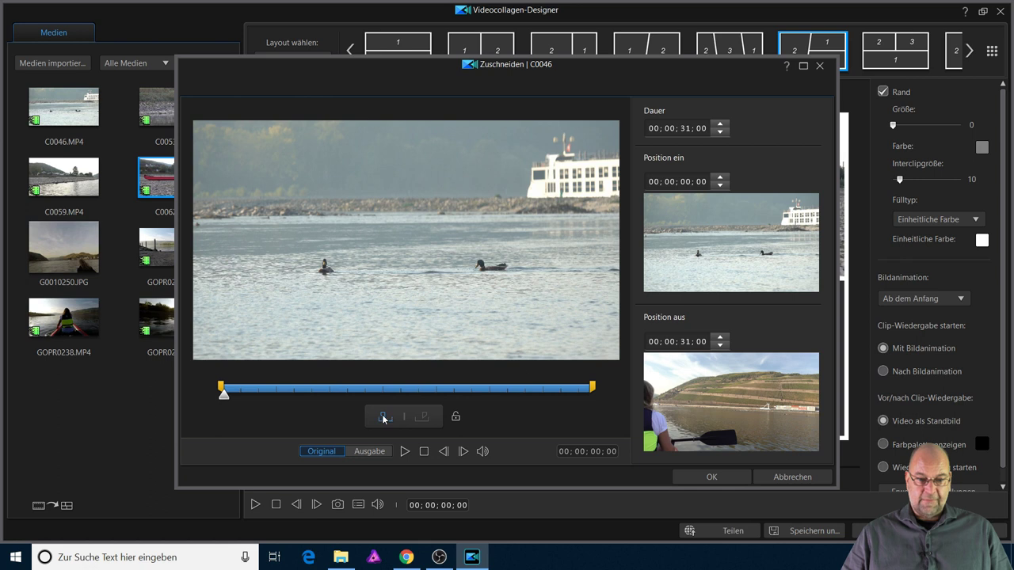
click(403, 451)
click(404, 452)
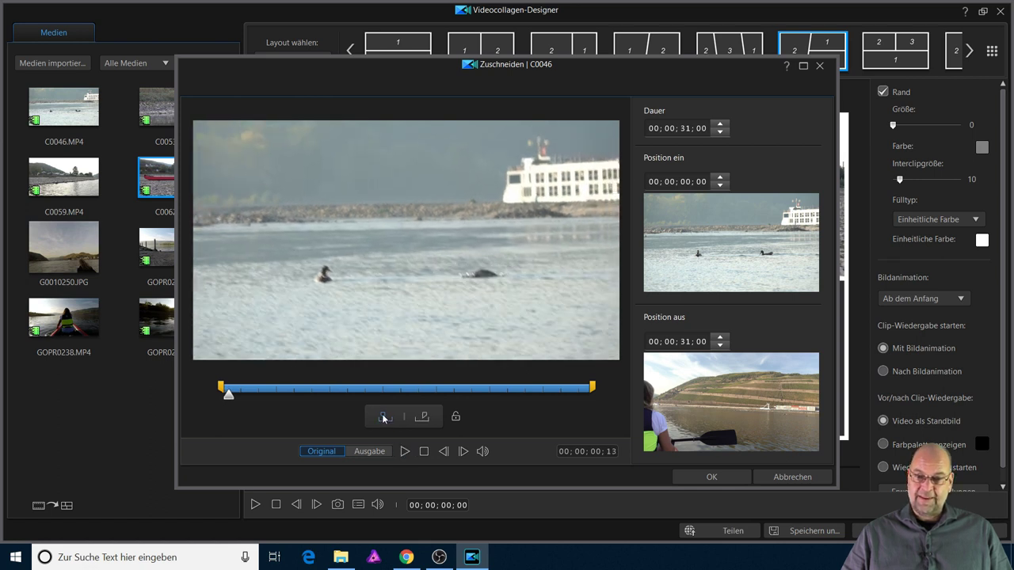
click(385, 415)
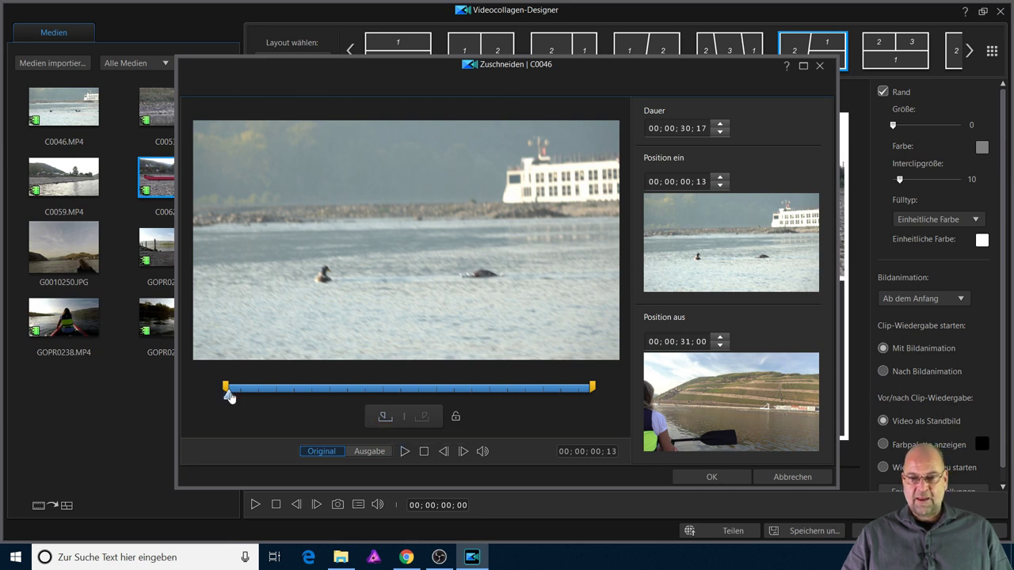
Step: Set clip C0046's out position to 00;00;10;00 and its in position to 00;00;00;00, and apply the trim
drag(229, 394, 345, 409)
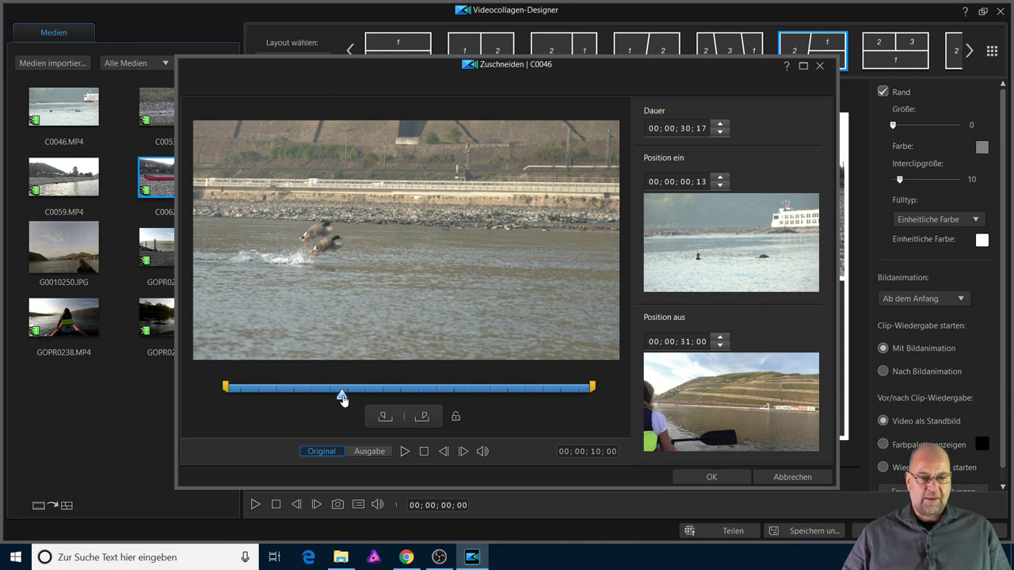
click(425, 420)
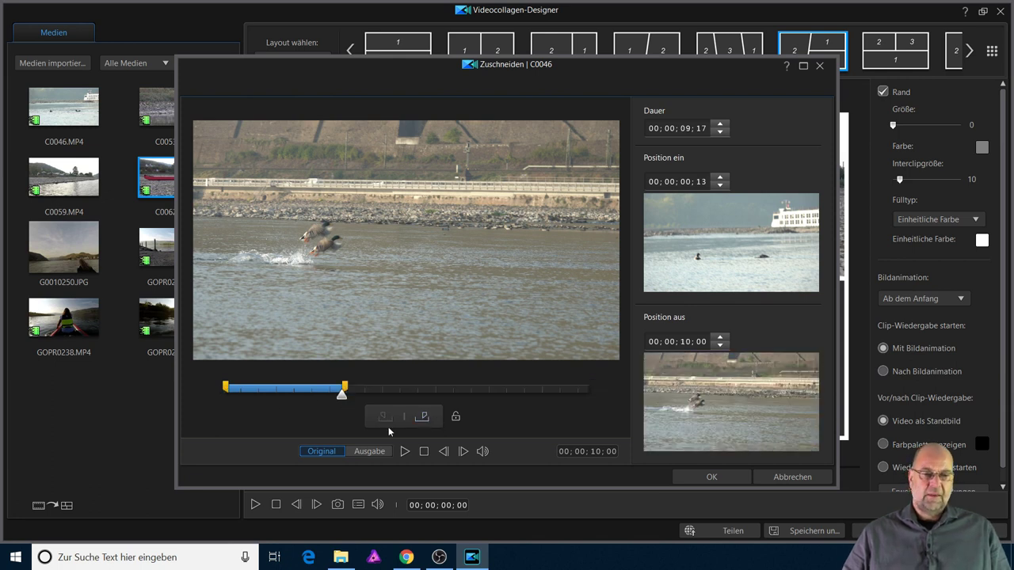
drag(225, 387, 168, 379)
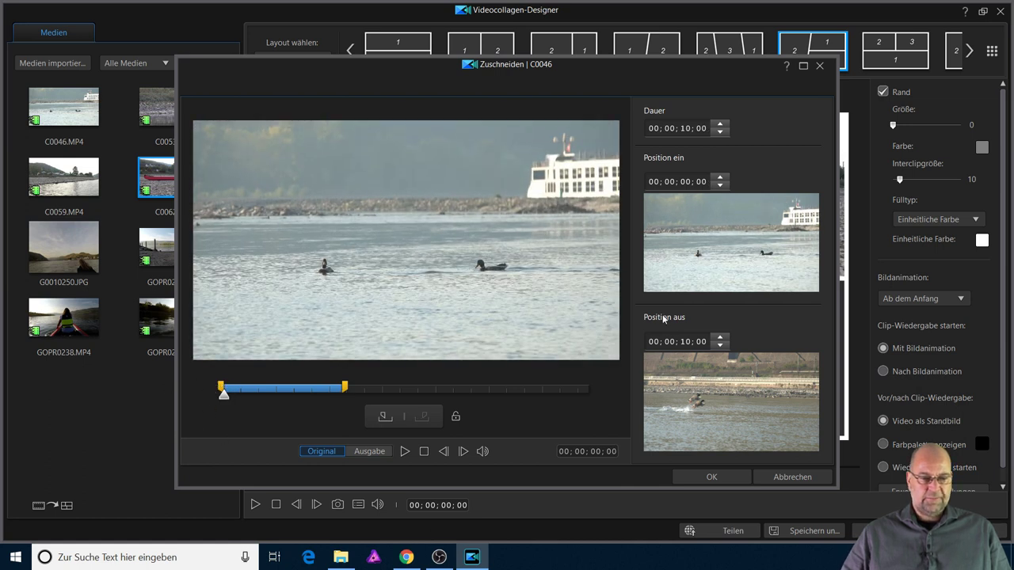
click(701, 477)
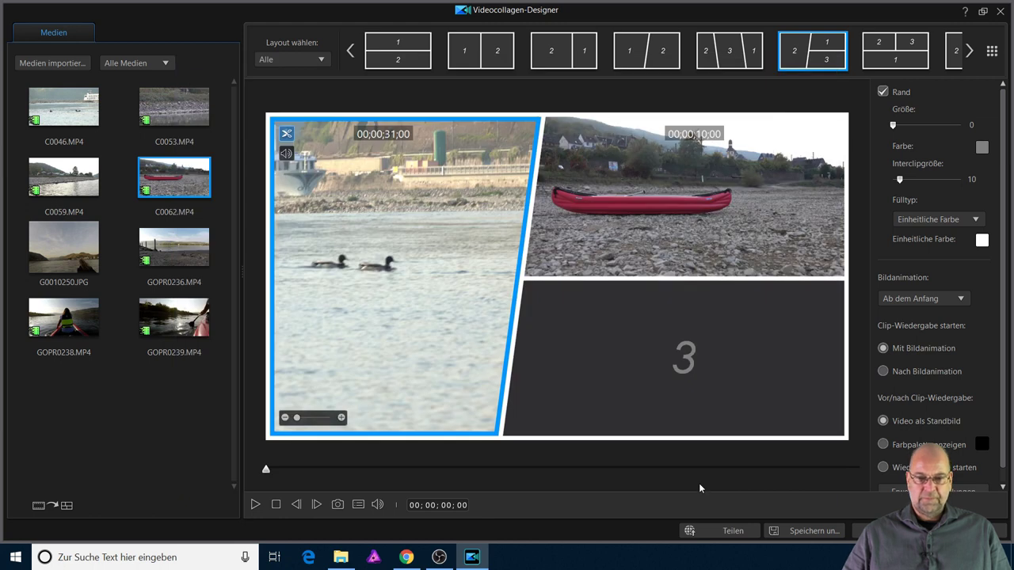
Step: Fill field 3 with the image G0010250.JPG and shift it upward to show the river and the person in the foreground
click(651, 384)
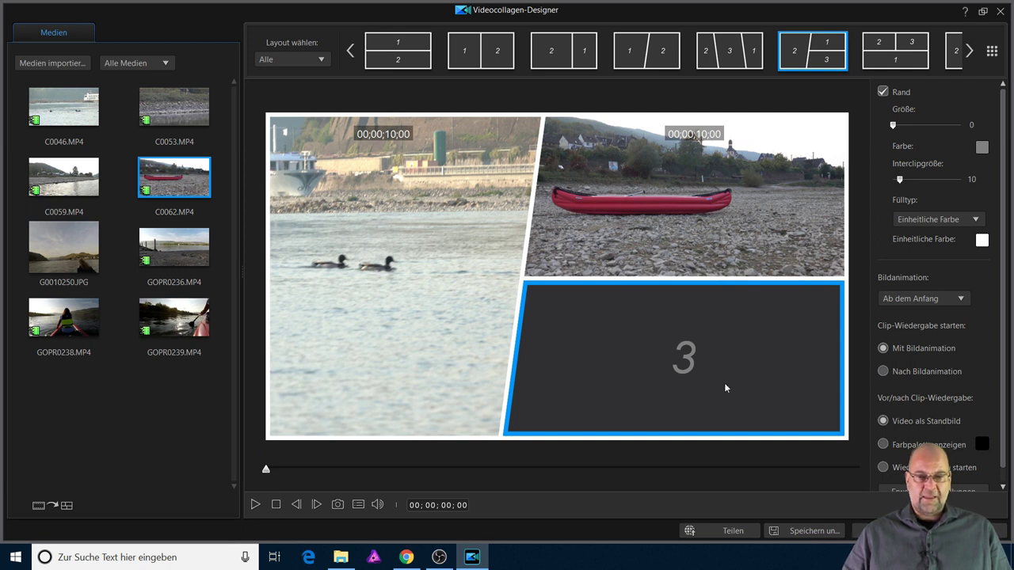
drag(47, 249, 630, 426)
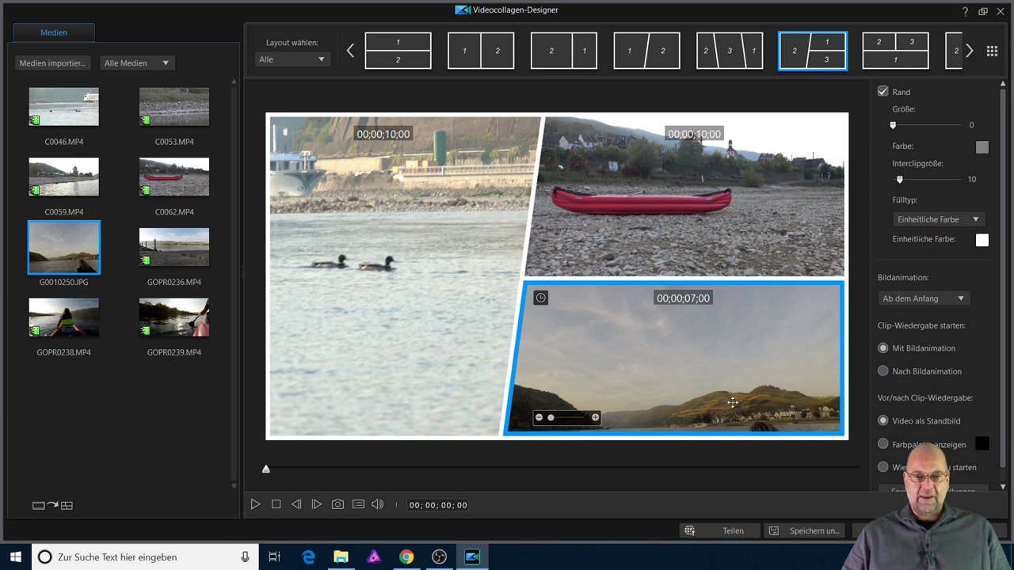
drag(732, 403, 713, 323)
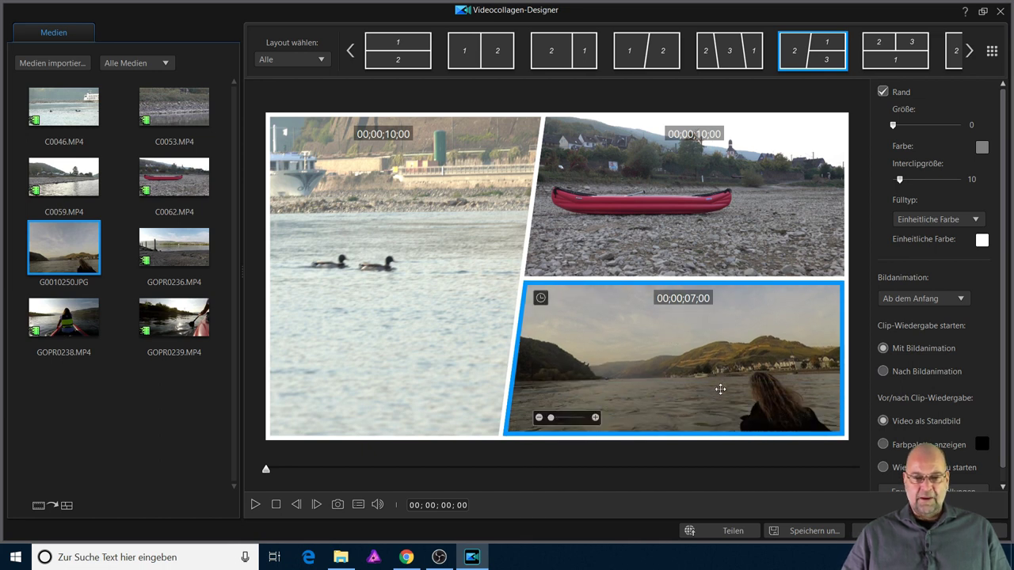
mouse_move(551, 418)
mouse_down()
mouse_move(582, 423)
mouse_move(551, 418)
mouse_up()
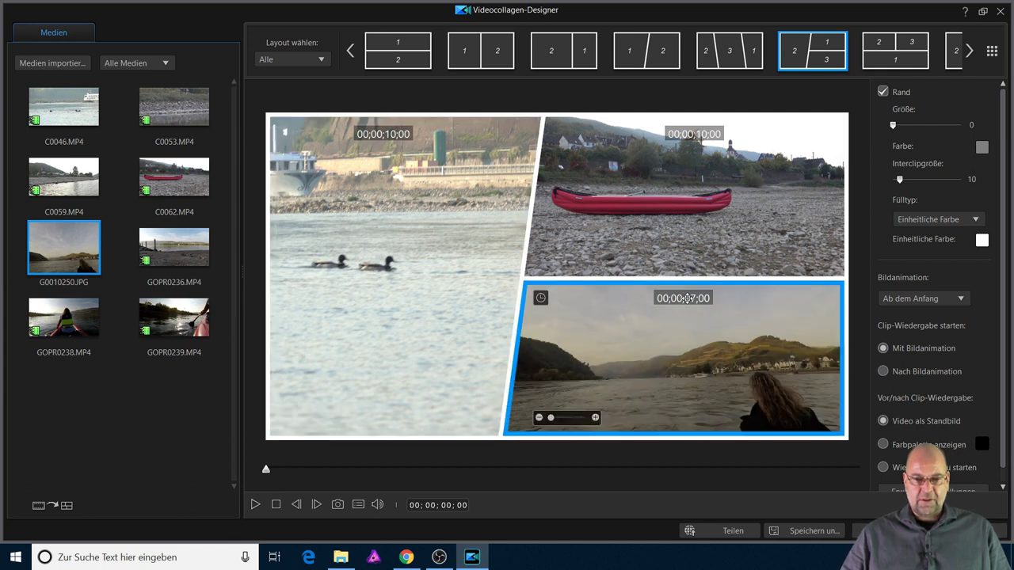
Step: Set the duration of the image in field 3 to 00;00;10;00 and preview the collage
click(543, 298)
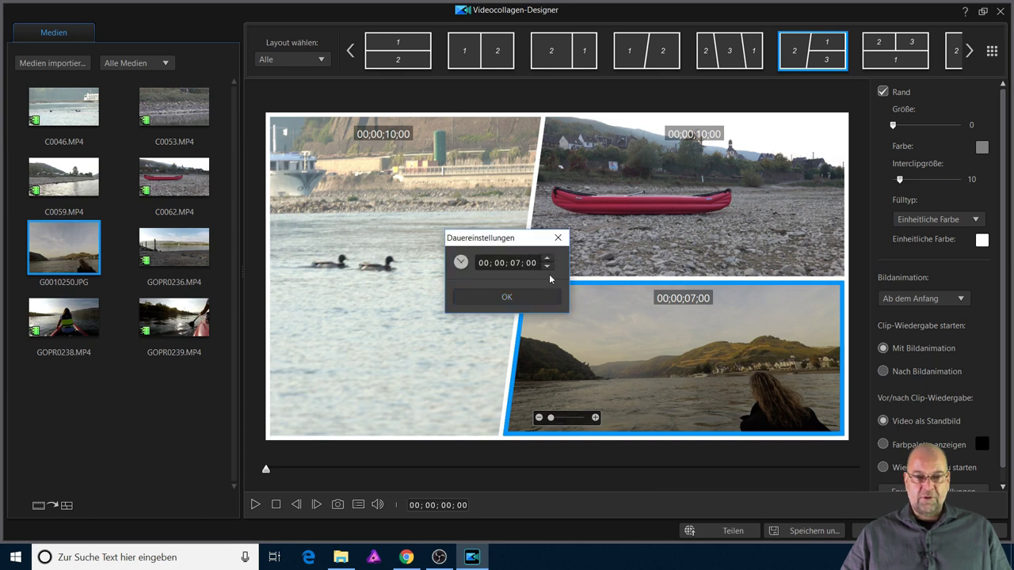
click(558, 329)
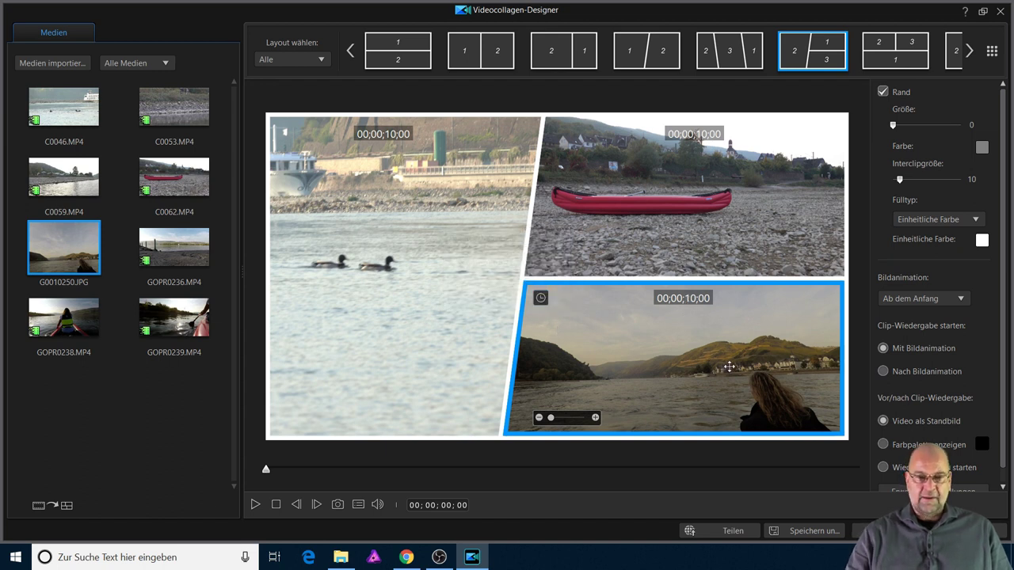
click(257, 505)
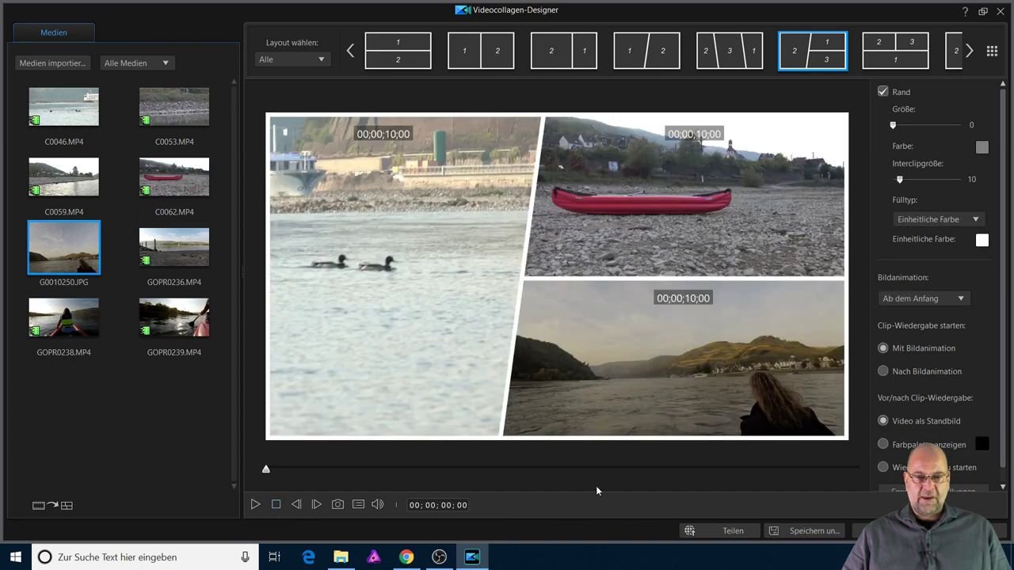
click(449, 356)
click(718, 231)
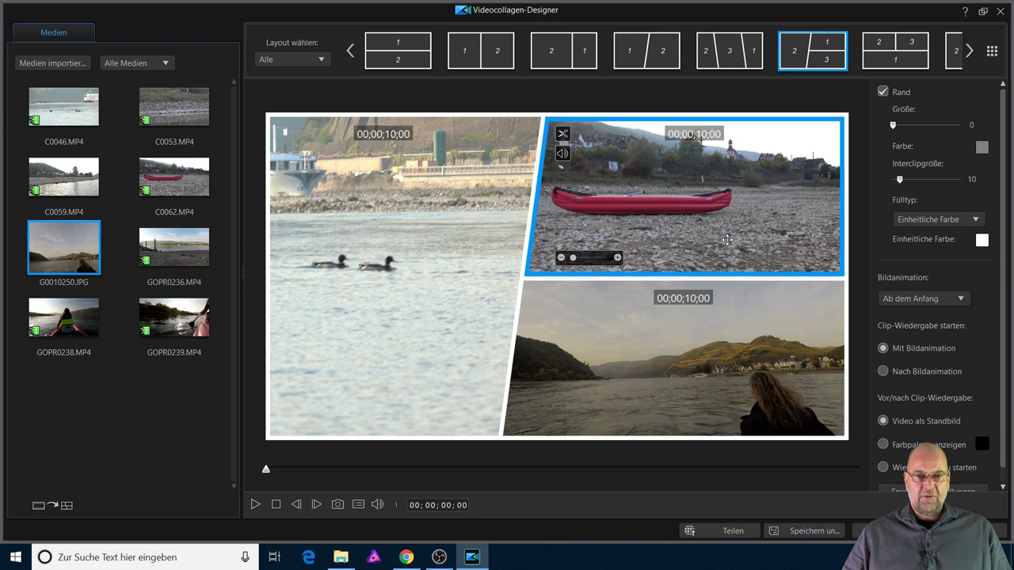
click(699, 274)
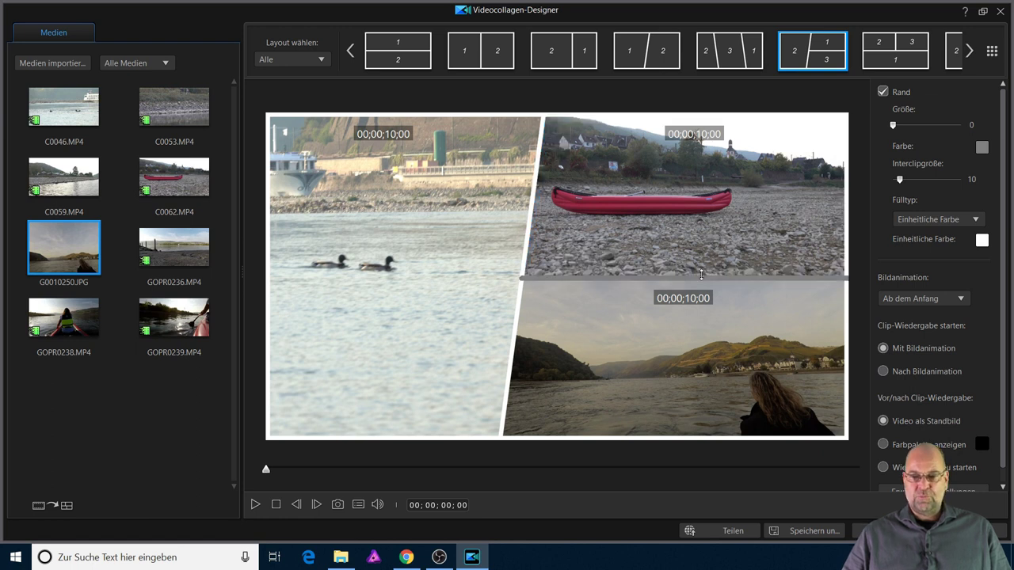
click(604, 259)
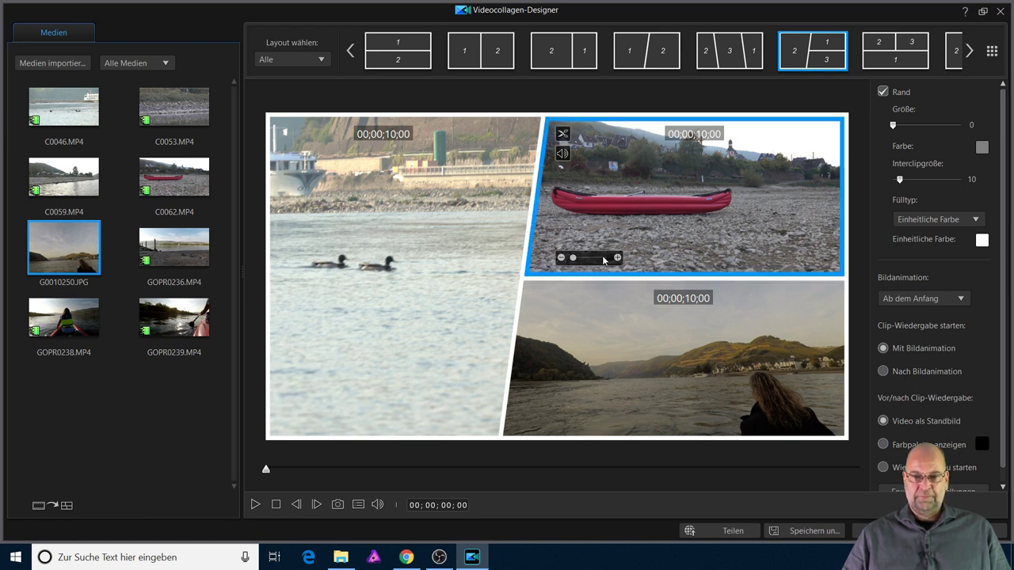
click(374, 177)
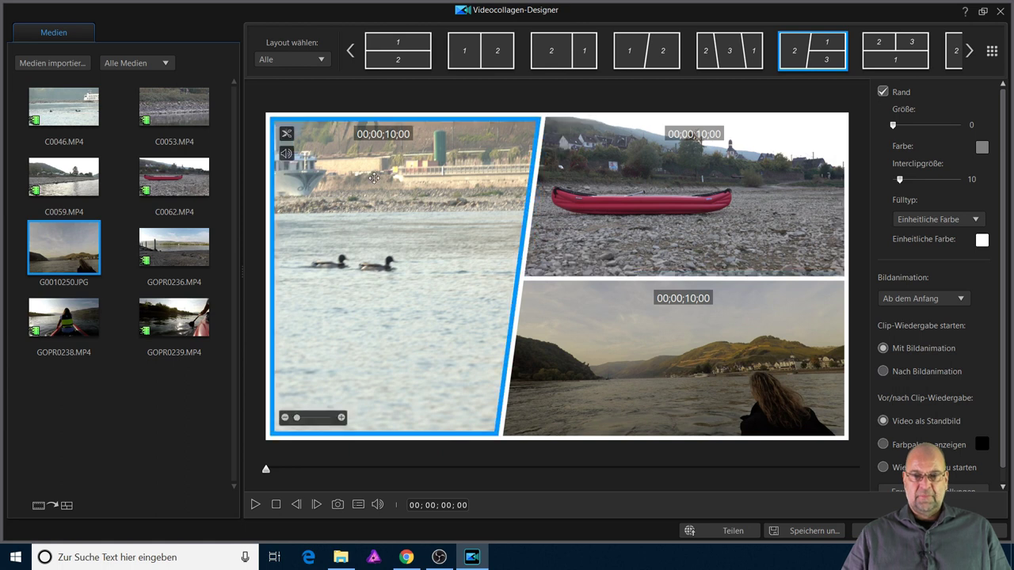
click(571, 291)
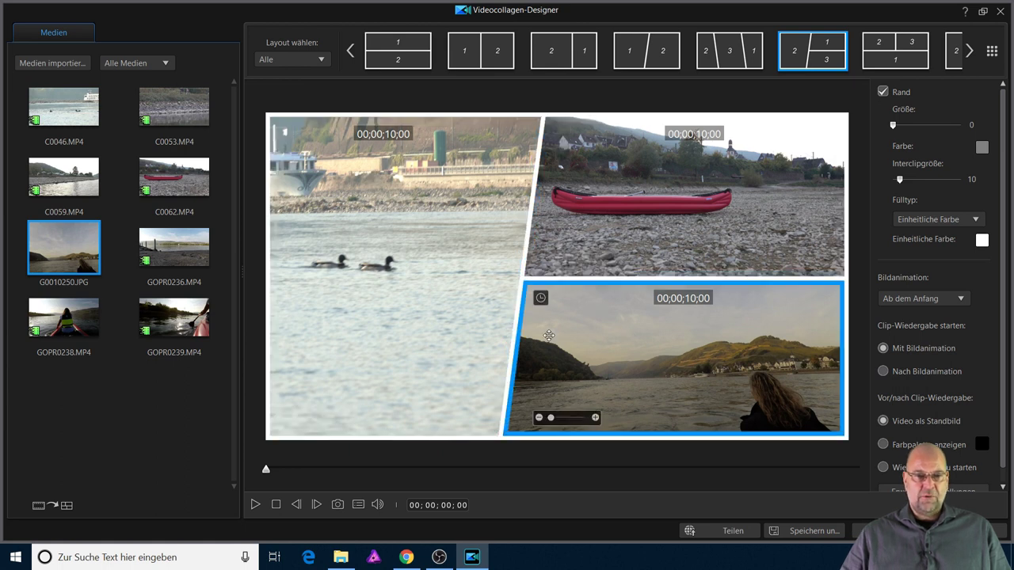
click(571, 190)
Step: Mute the audio of the clip in field 2 and preview the collage
click(363, 158)
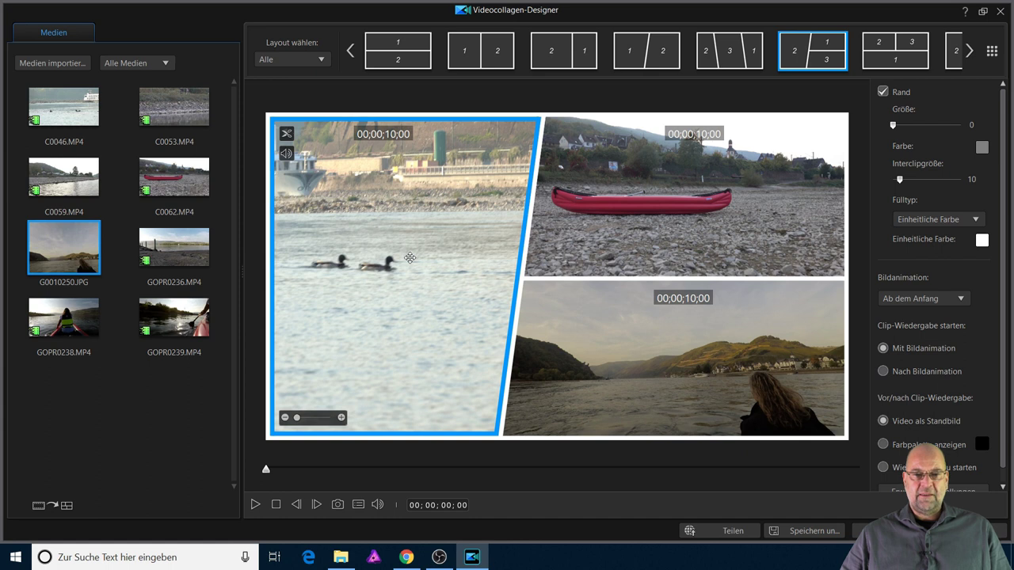
click(286, 154)
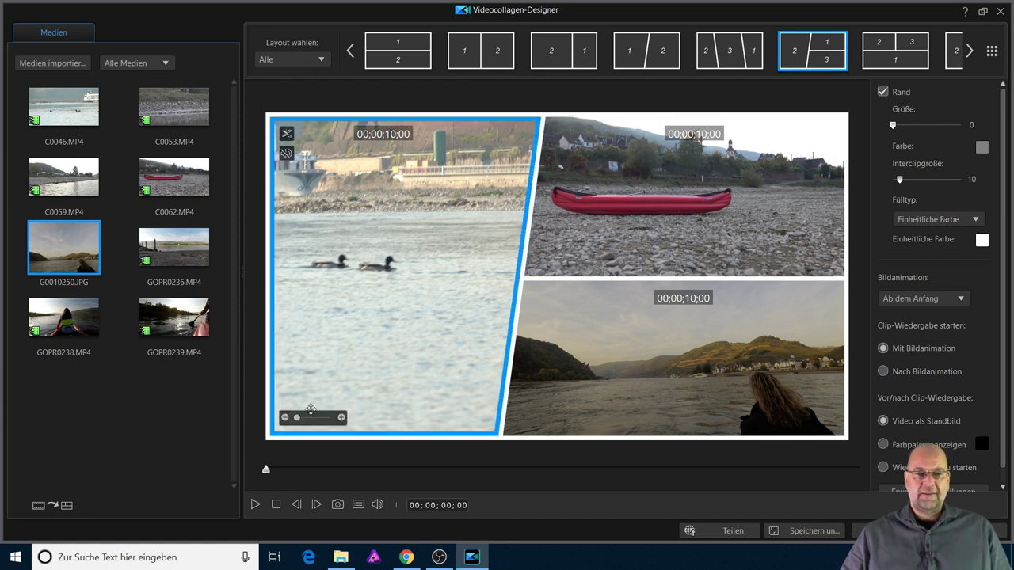
click(255, 505)
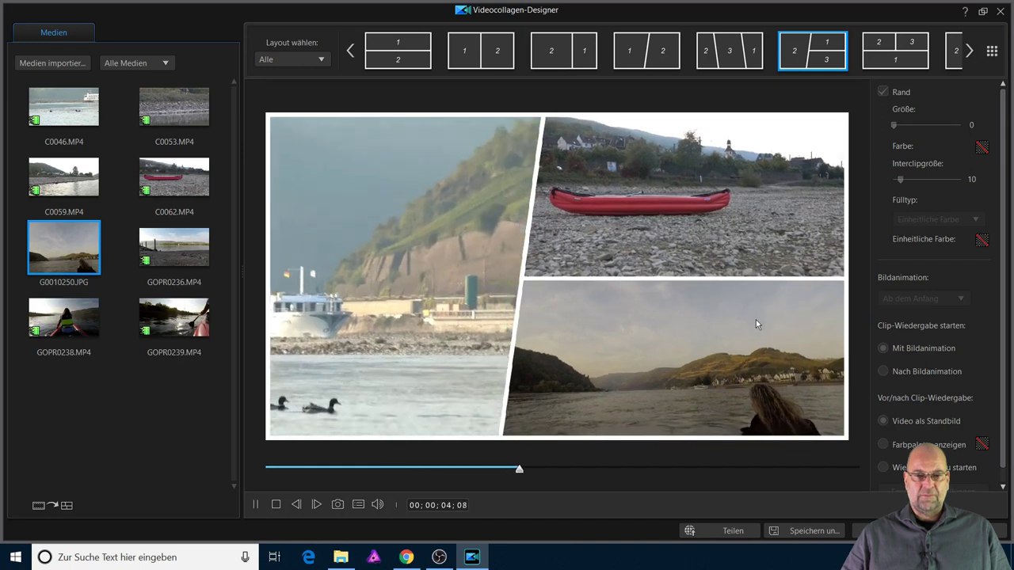
click(275, 505)
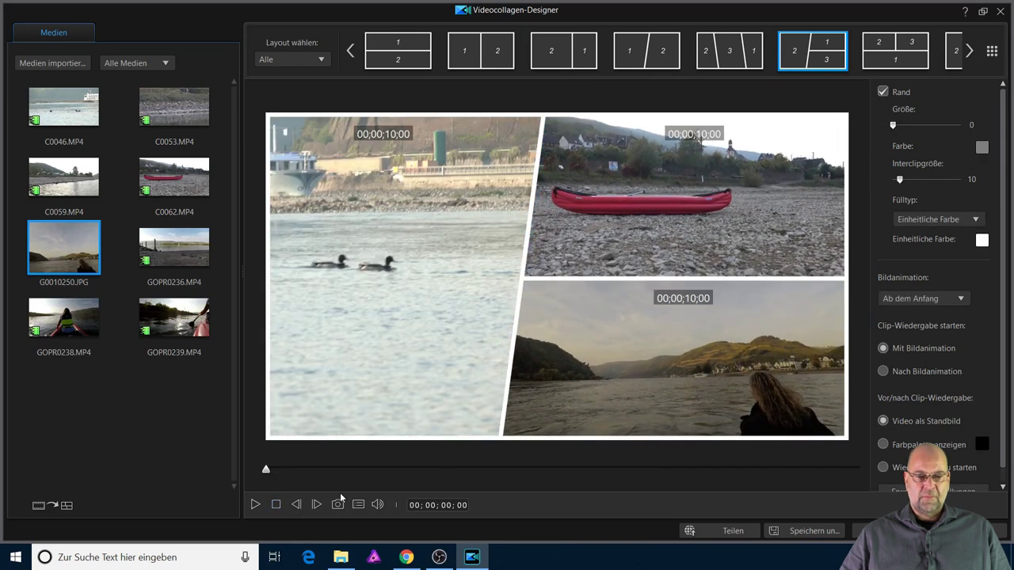
key(space)
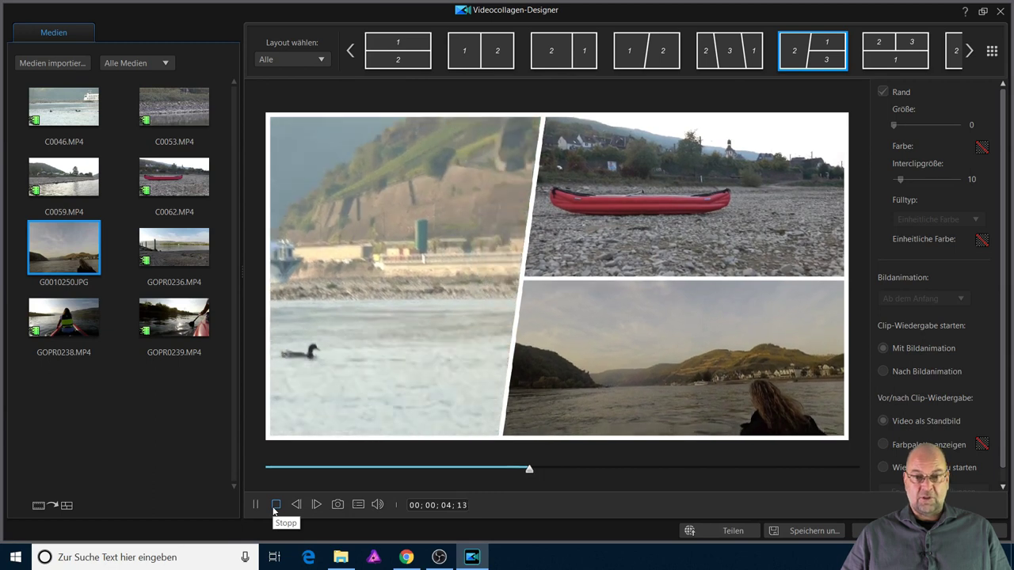
click(275, 504)
Step: Give the clip borders a size of 8 and an orange color with RGB 255, 128, 64
mouse_move(656, 236)
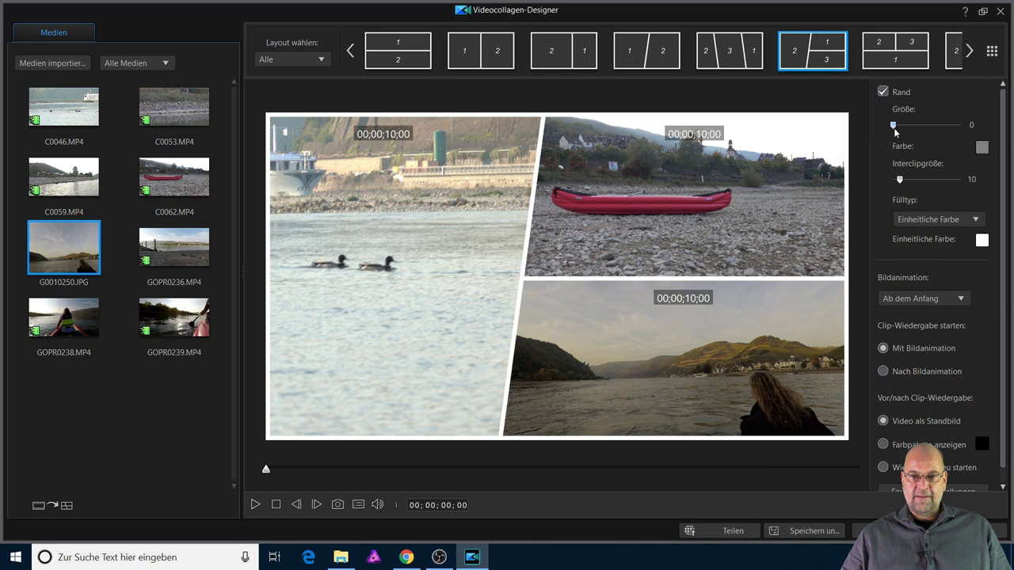
drag(893, 126, 971, 130)
mouse_move(908, 133)
mouse_down()
mouse_move(880, 134)
mouse_move(899, 127)
mouse_up()
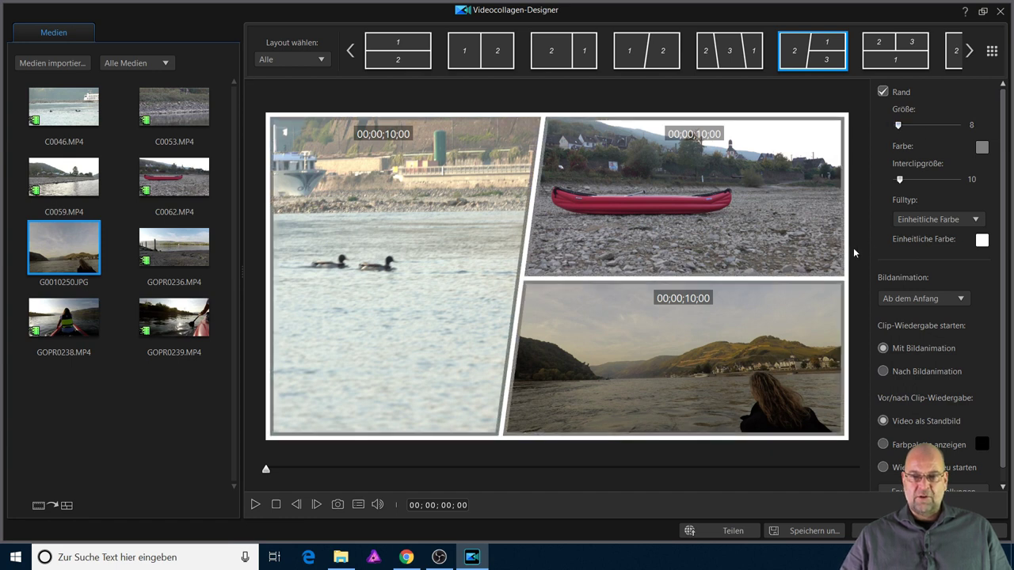
click(981, 147)
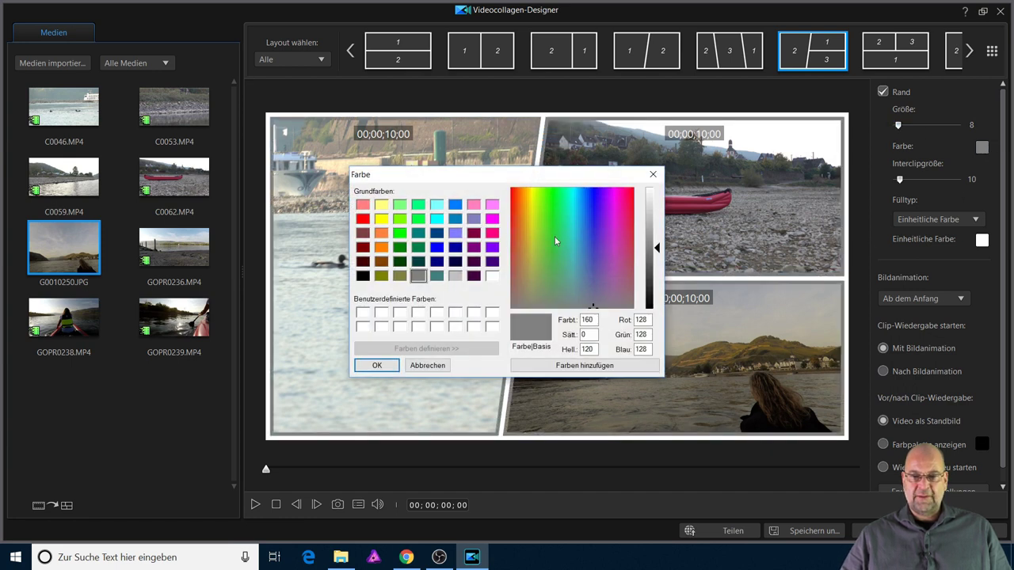
click(367, 233)
click(380, 232)
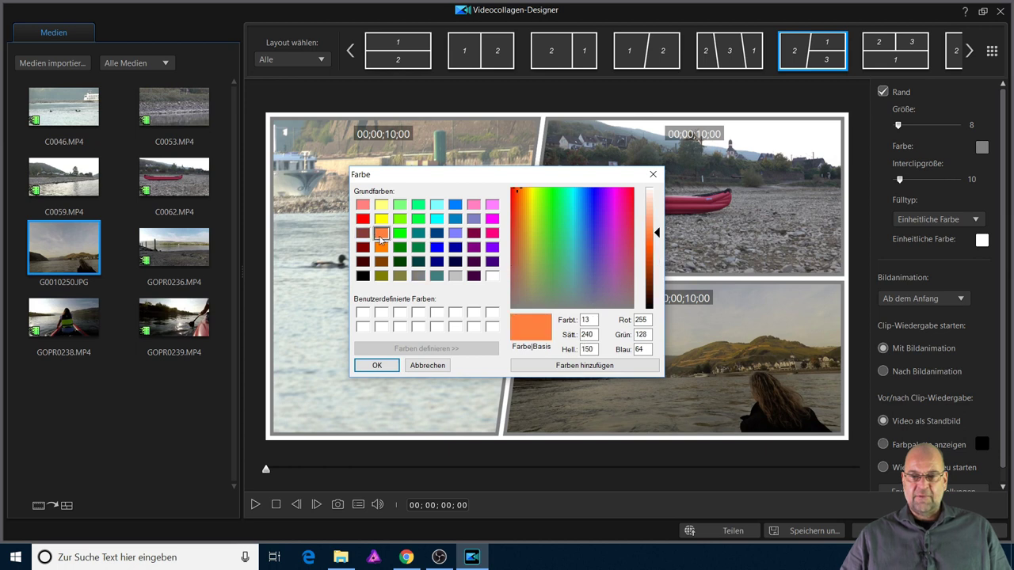
click(372, 365)
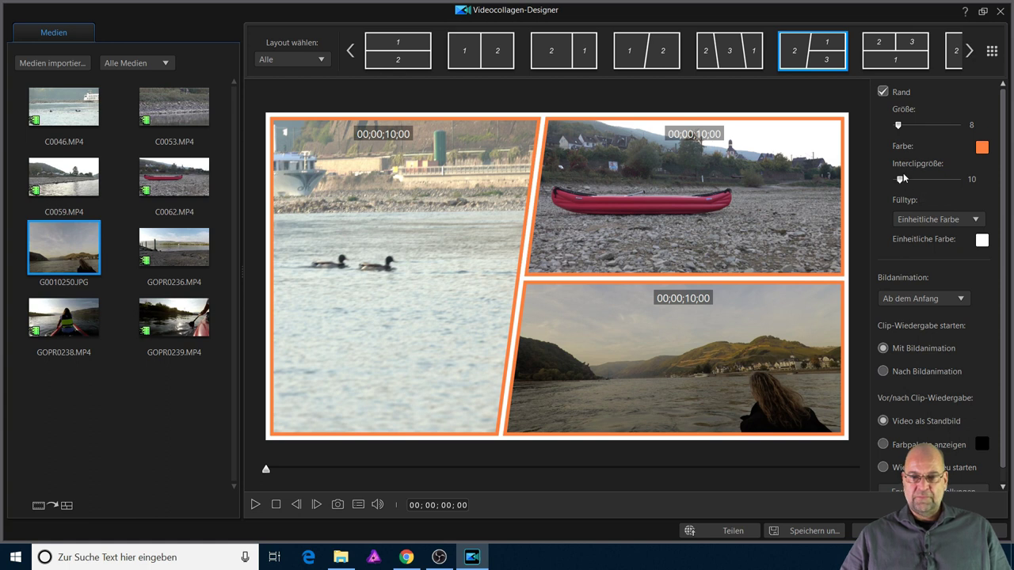
Step: Widen the gaps between the collage fields to an Interclipgröße of 21
mouse_move(899, 180)
mouse_down()
mouse_move(967, 181)
mouse_move(905, 182)
mouse_up()
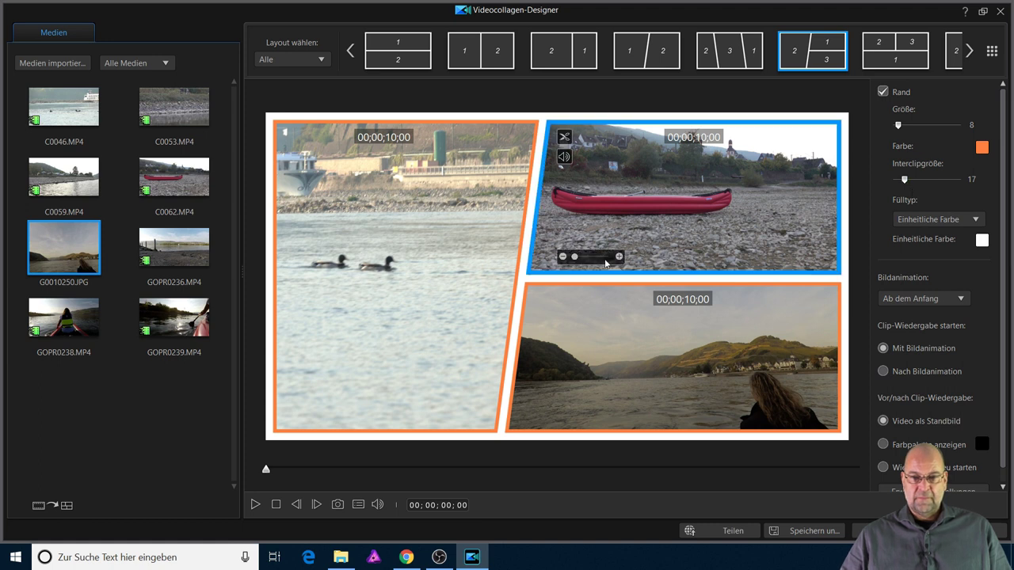
mouse_move(907, 181)
mouse_down()
mouse_move(940, 179)
mouse_move(908, 182)
mouse_up()
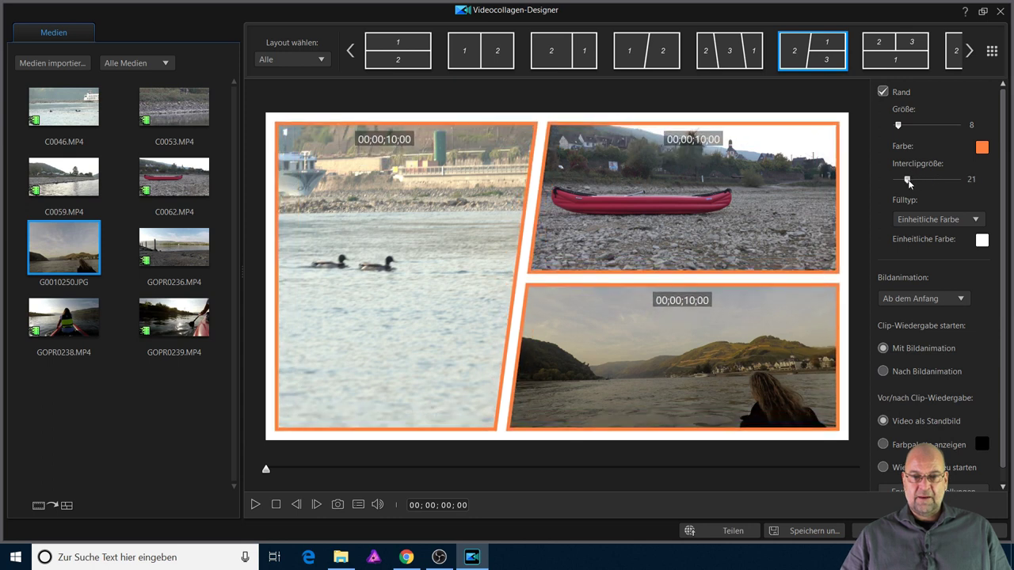
mouse_move(576, 255)
mouse_down()
mouse_move(599, 260)
mouse_move(577, 263)
mouse_up()
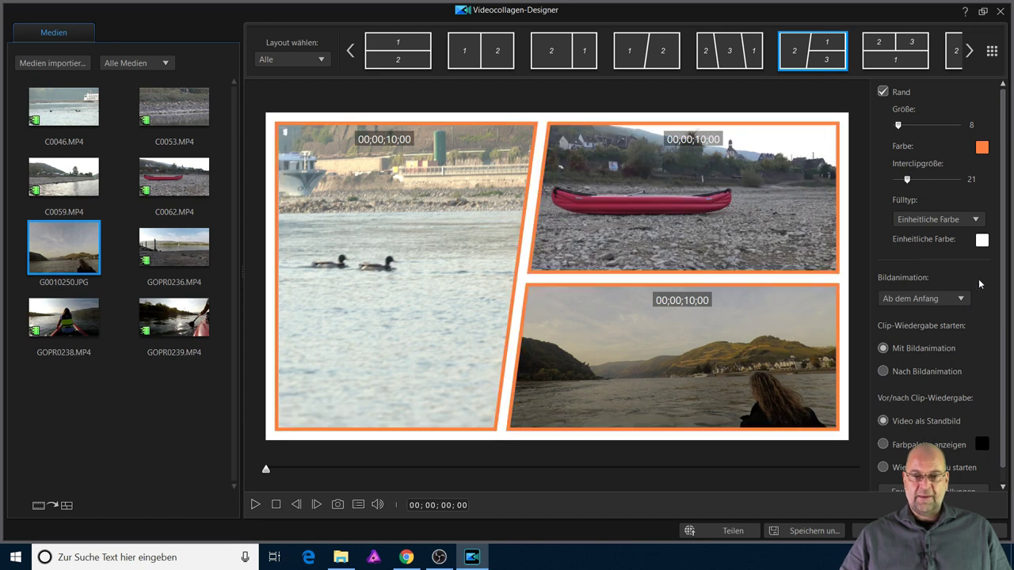
click(980, 221)
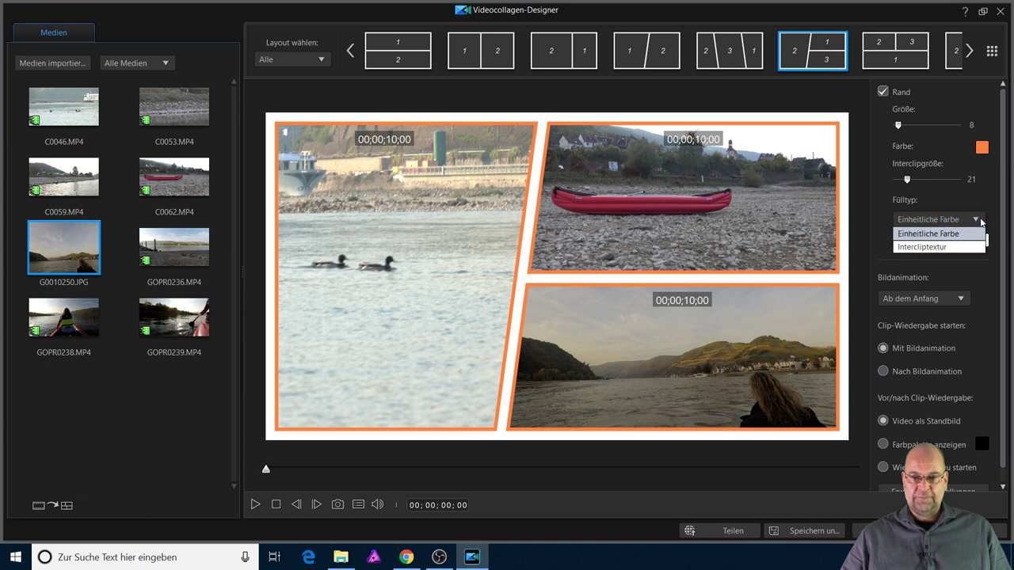
click(926, 242)
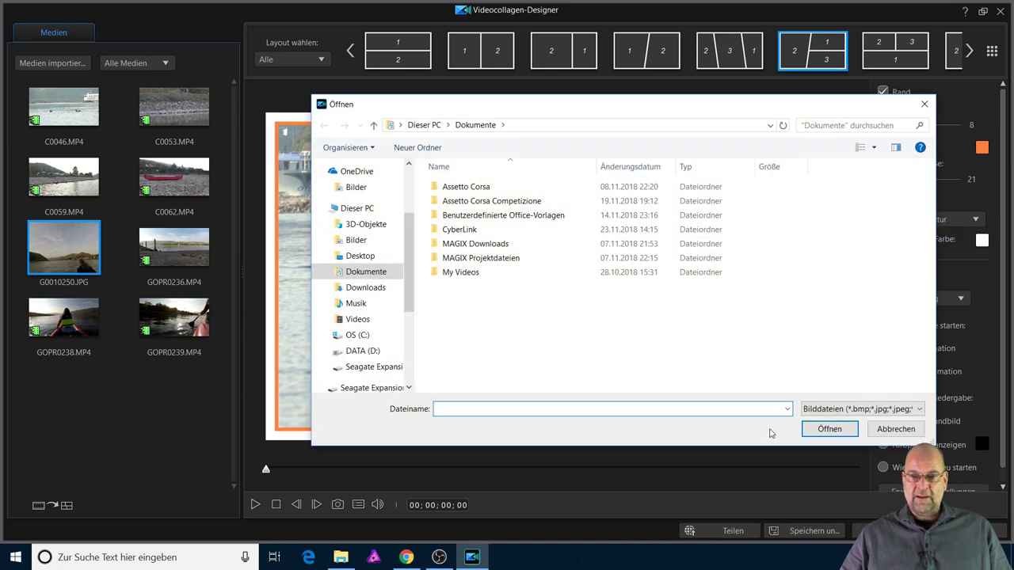
click(896, 429)
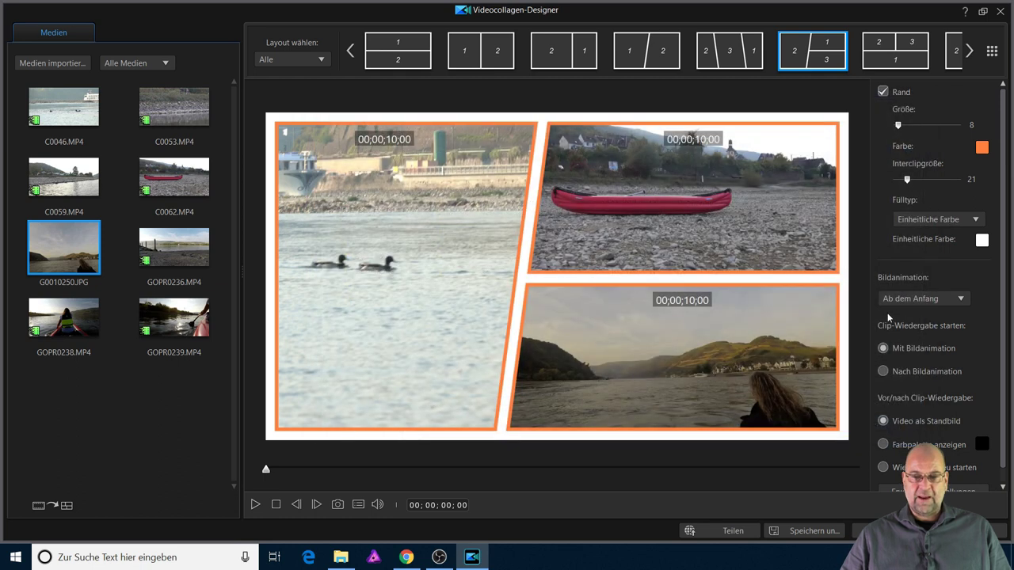
Step: Change the uniform fill color of the gaps between the fields to dark blue
click(982, 239)
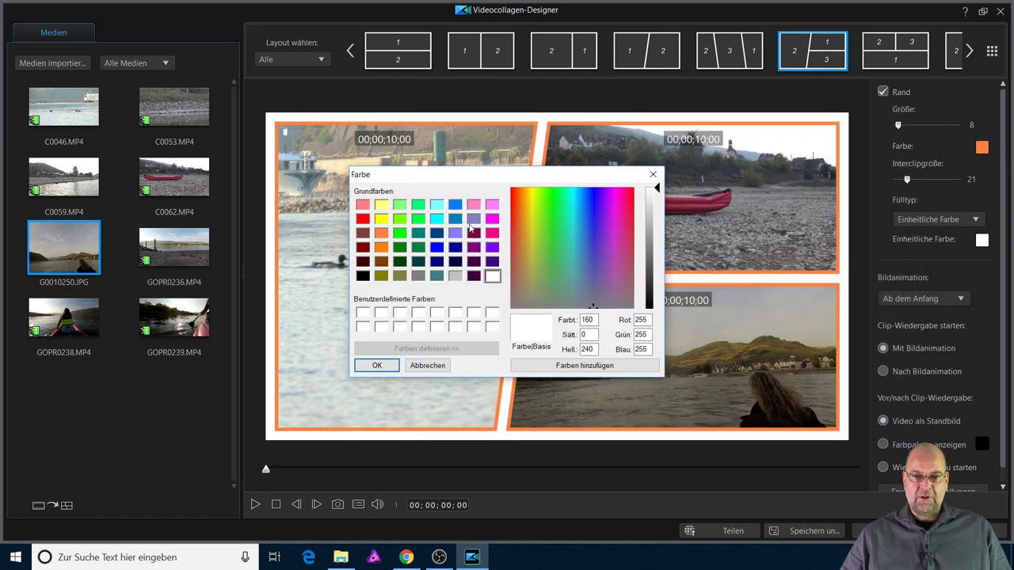
click(435, 235)
click(377, 365)
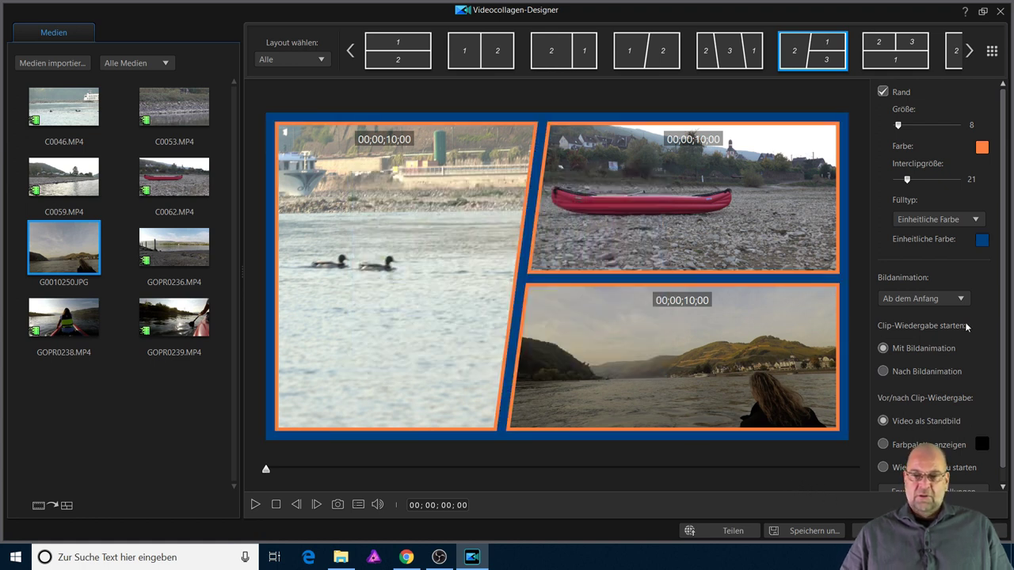
Step: Preview the collage with the frame animation set to Ab dem Anfang
click(960, 301)
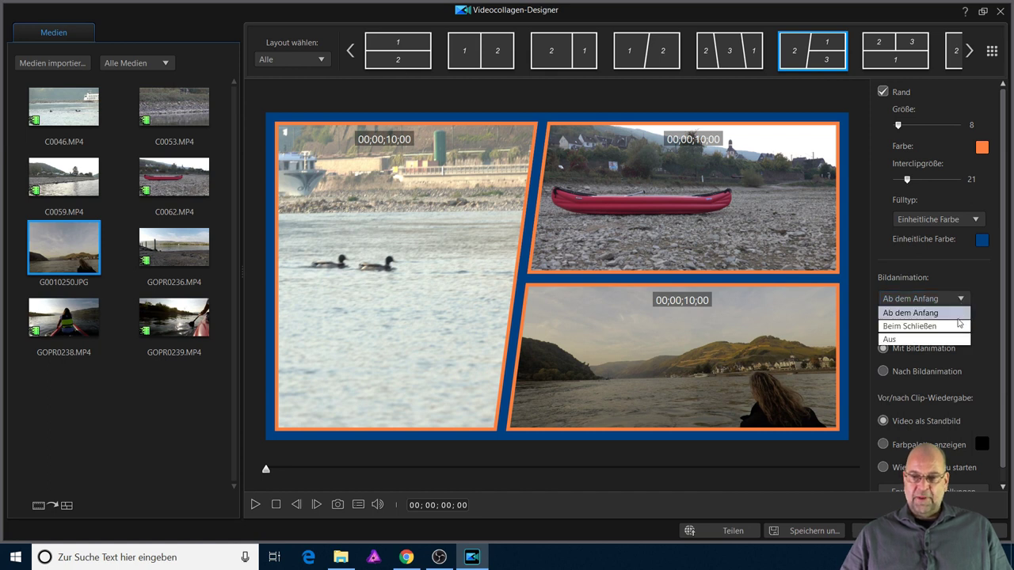
click(943, 314)
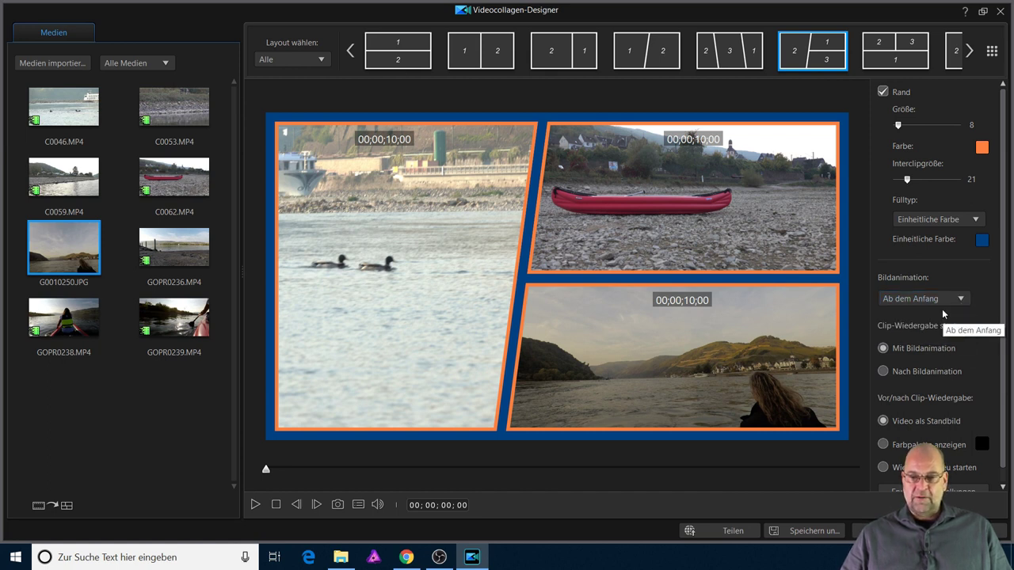
click(255, 506)
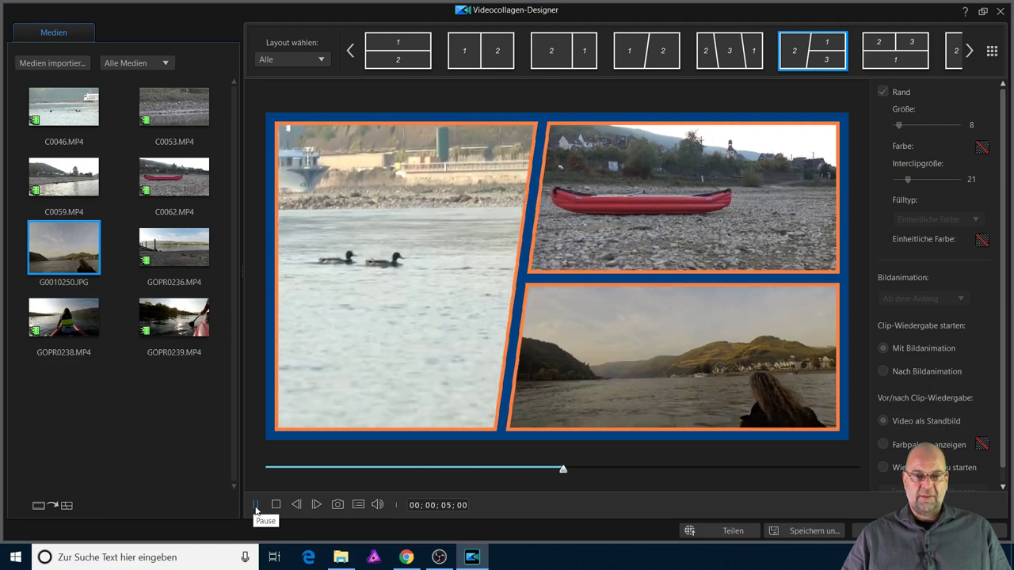
click(255, 507)
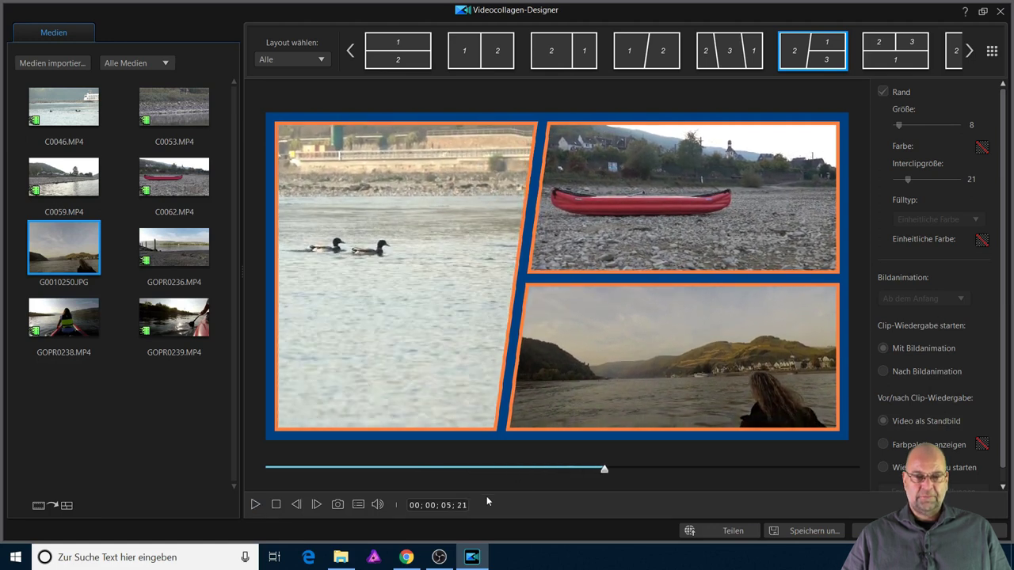
click(276, 507)
Step: Set the frame animation to Beim Schließen and preview the collage
click(961, 304)
click(953, 326)
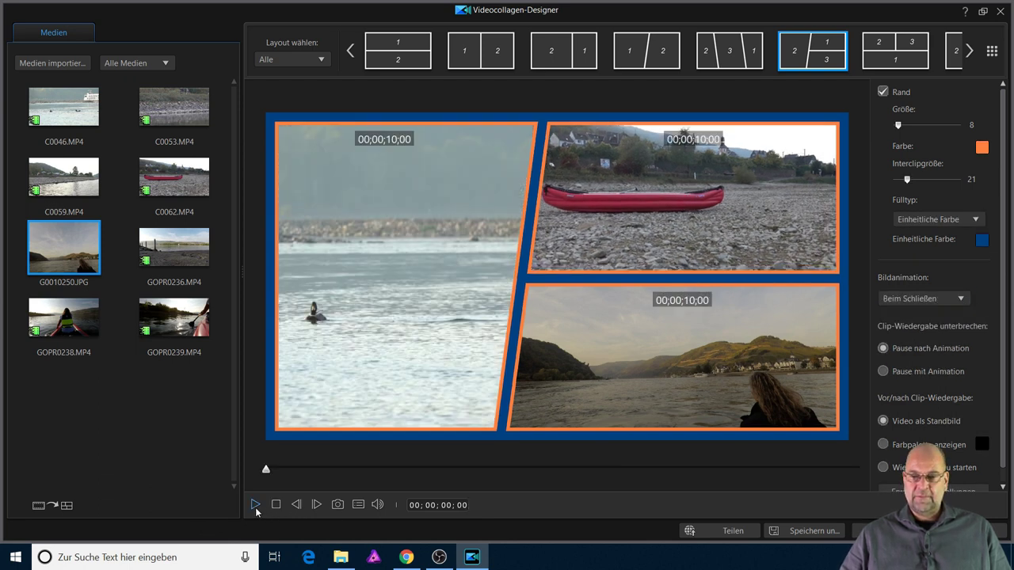
click(255, 505)
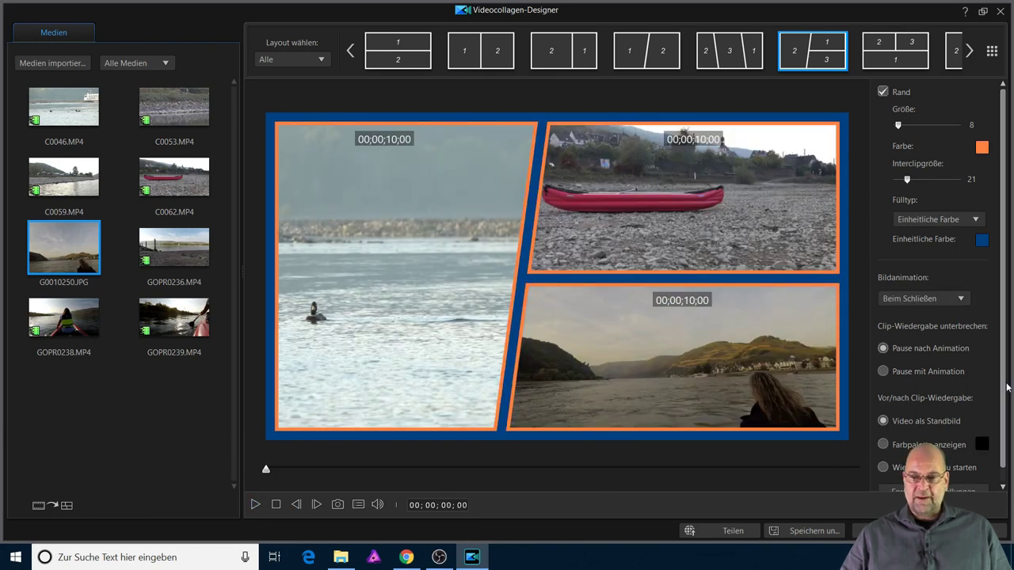
Step: Apply the collage design to insert it into the timeline, and briefly play it in film mode
drag(1005, 394, 1006, 411)
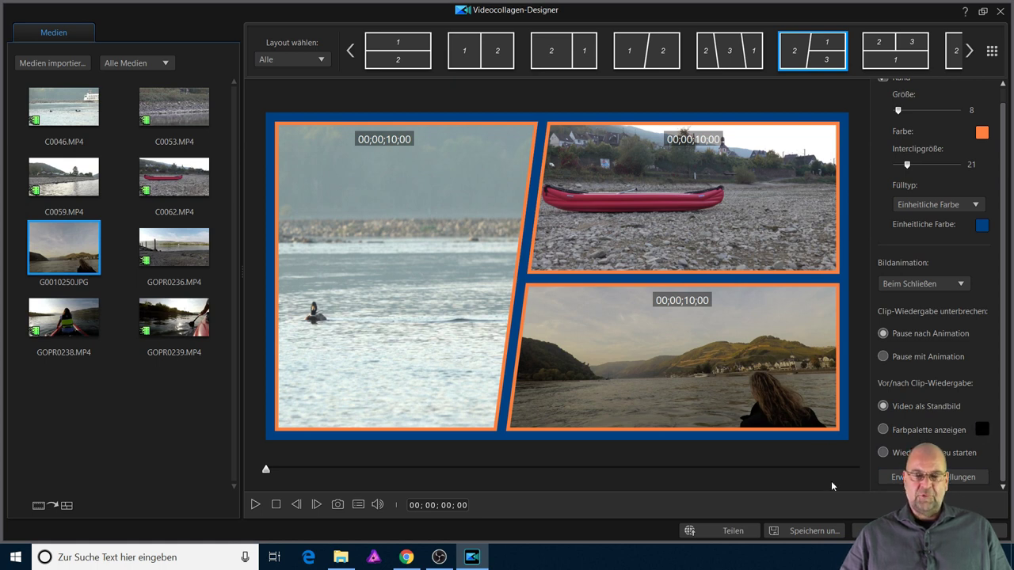
click(867, 530)
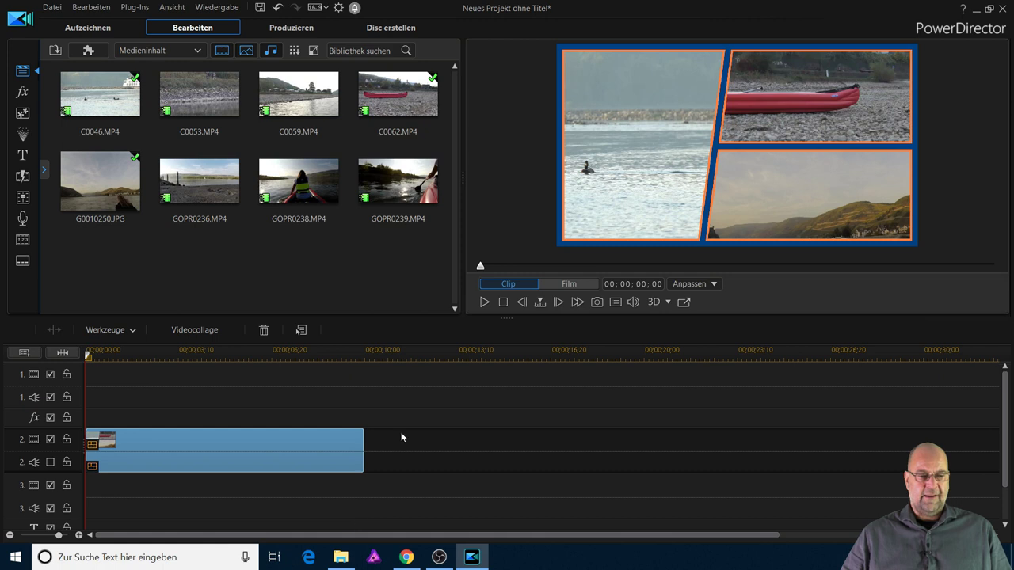
click(484, 302)
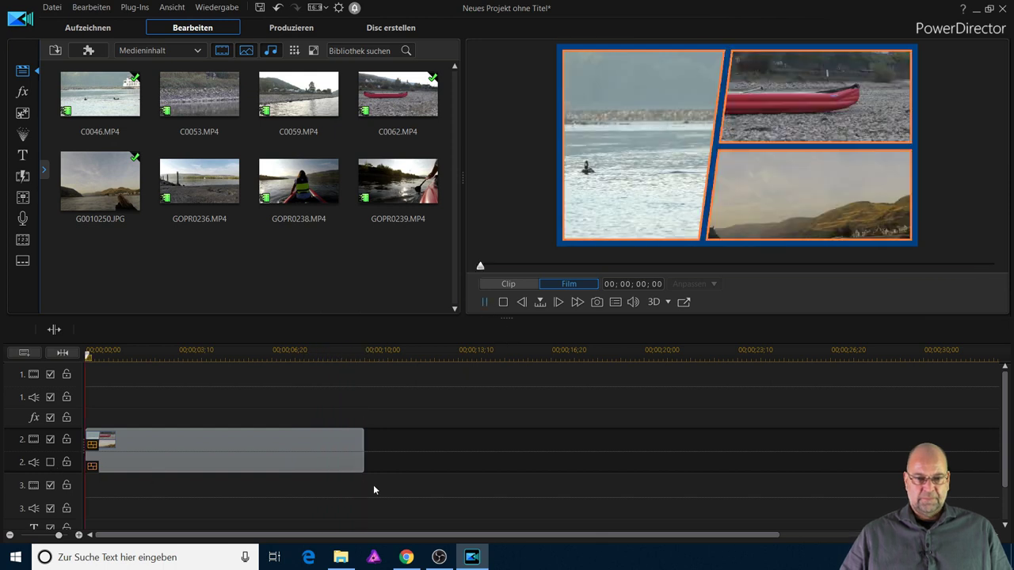
key(space)
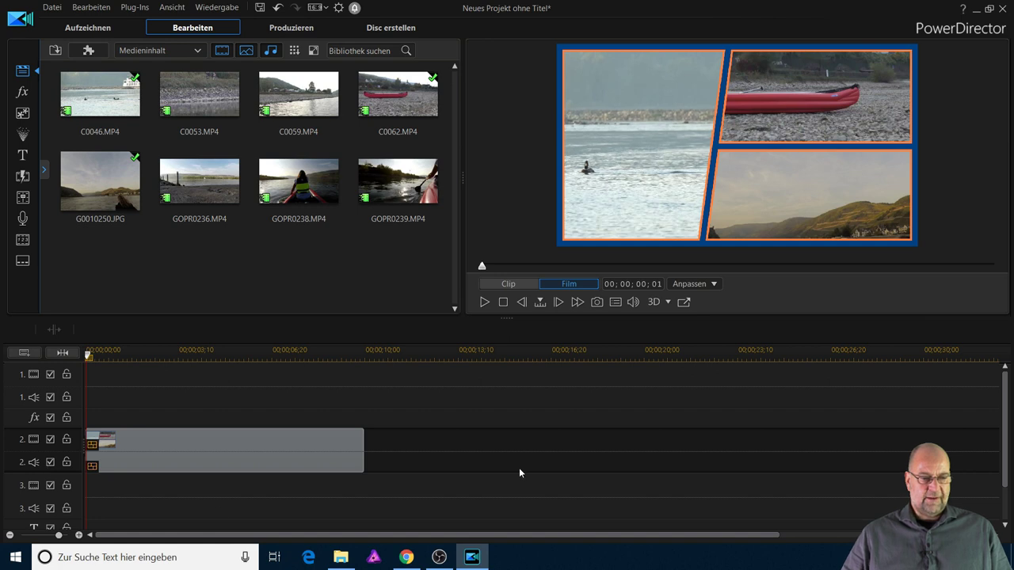